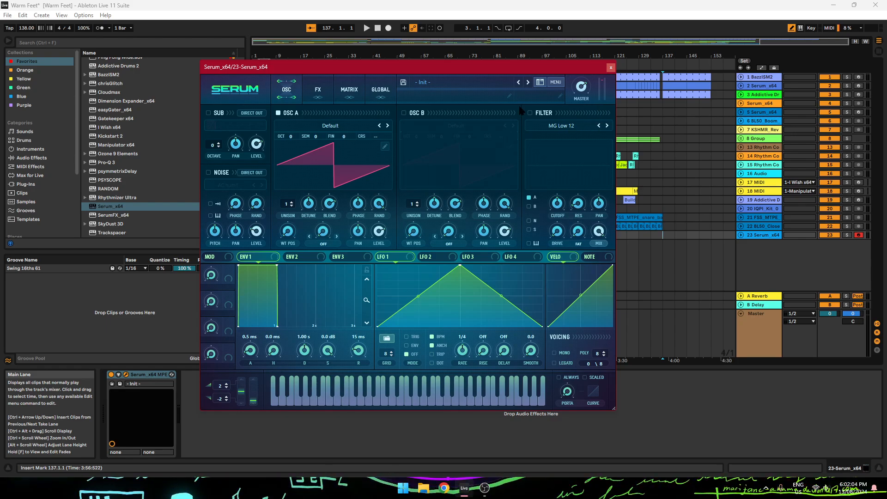
Step: Load the LD - Metal Sequencer preset from the [Source Code] soundset into Serum on track 23 and close the plug-in window
{"action": "left_click", "coordinate": [462, 82]}
{"action": "mouse_move", "coordinate": [476, 215]}
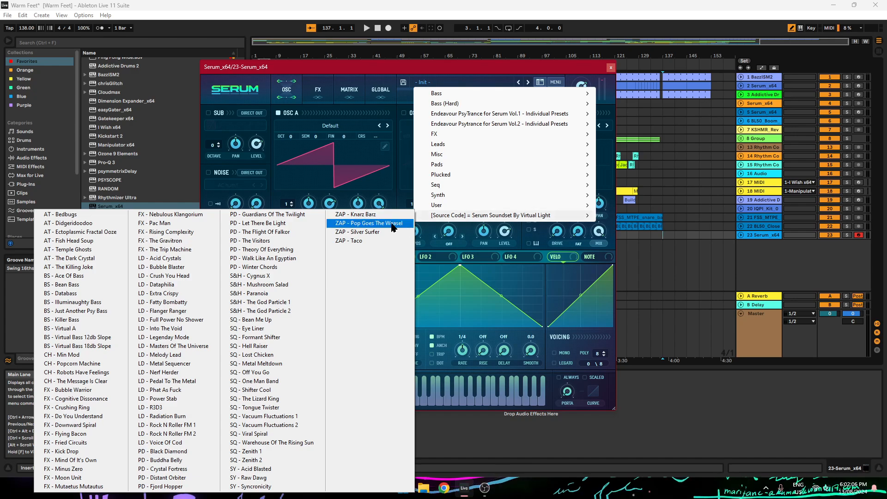
{"action": "left_click", "coordinate": [194, 364]}
{"action": "left_click_drag", "start_coordinate": [452, 70], "coordinate": [415, 79]}
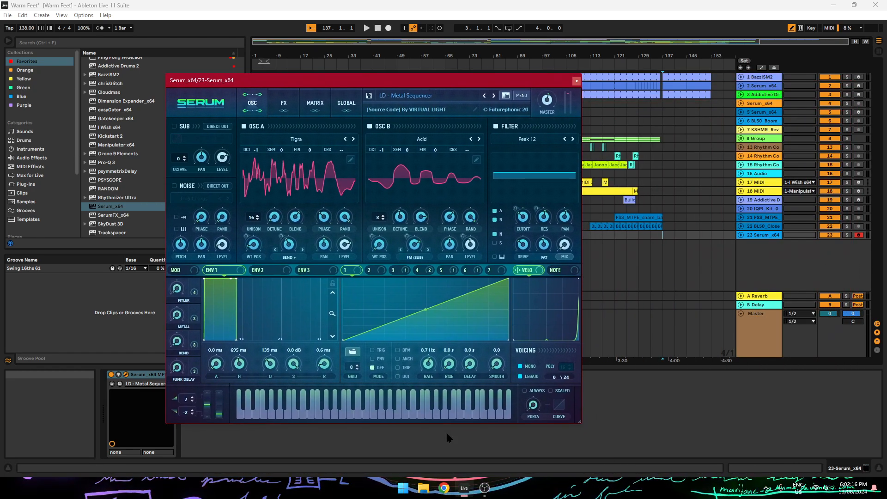
{"action": "left_click_drag", "start_coordinate": [401, 413], "coordinate": [344, 414]}
{"action": "left_click", "coordinate": [577, 81]}
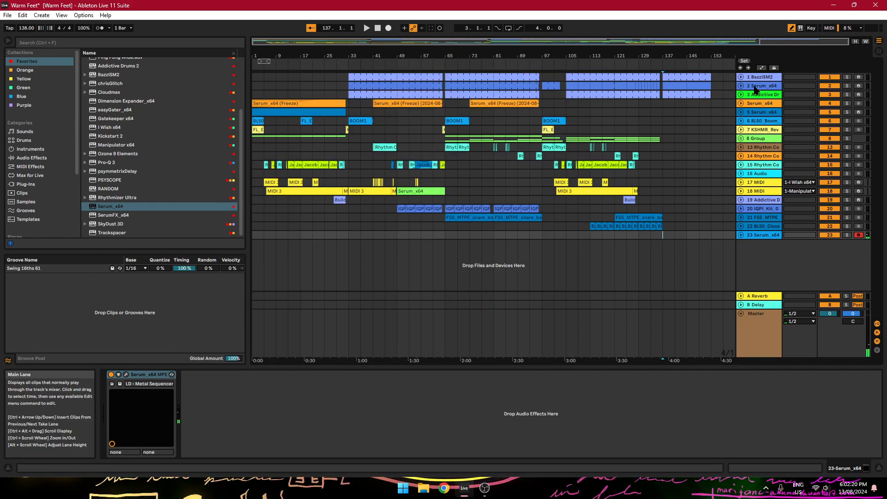
Step: Unfold Serum track 2 and open its clip starting at bar 137 to examine the bass notes
{"action": "left_click", "coordinate": [741, 86]}
{"action": "double_click", "coordinate": [667, 96]}
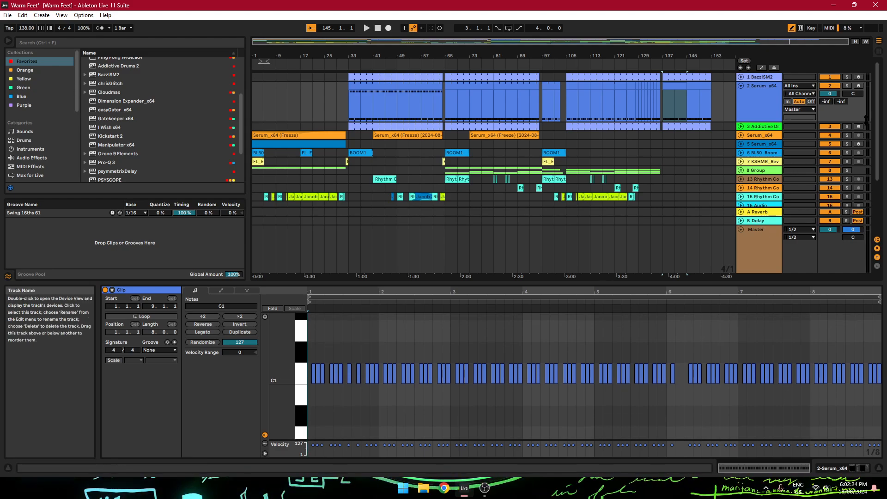
Step: Open the Sonicspore - ARPSY VOLUME 2 Midi Psytrance folder in the browser's places and list its MIDI files
{"action": "scroll", "coordinate": [774, 190], "scroll_direction": "down", "scroll_amount": 4}
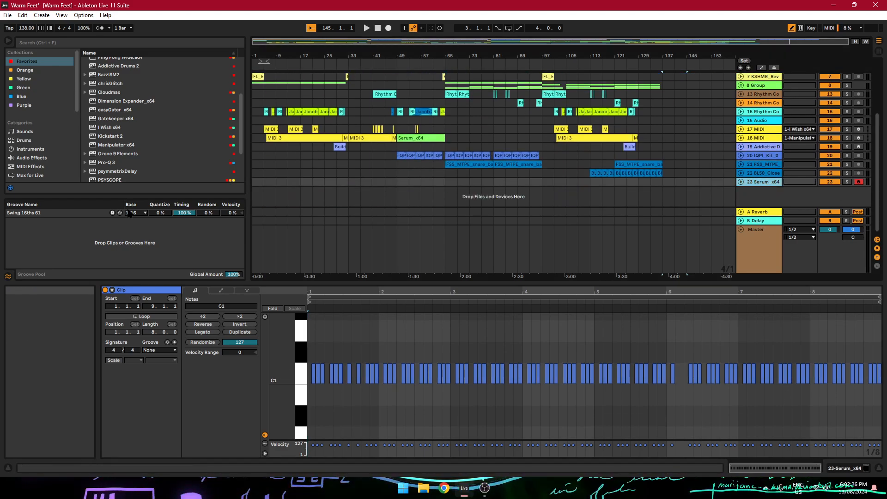
{"action": "scroll", "coordinate": [51, 138], "scroll_direction": "down", "scroll_amount": 5}
{"action": "left_click", "coordinate": [53, 168]}
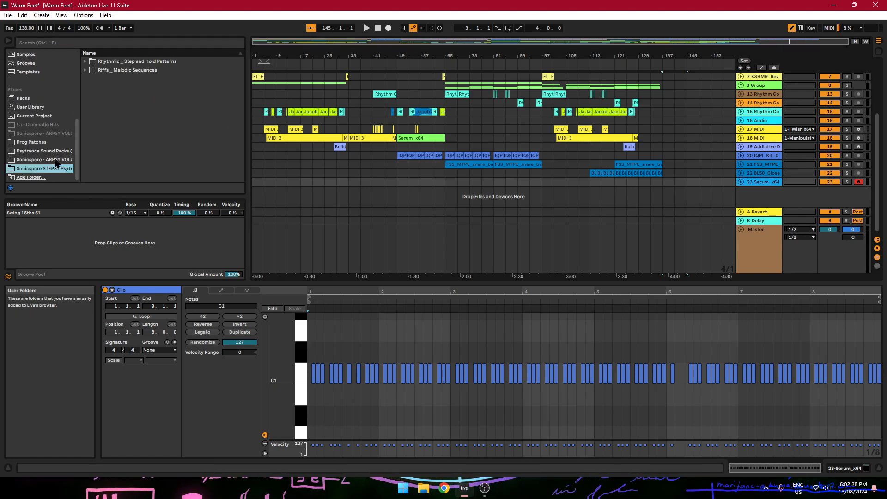
{"action": "left_click", "coordinate": [55, 160]}
{"action": "left_click", "coordinate": [85, 61]}
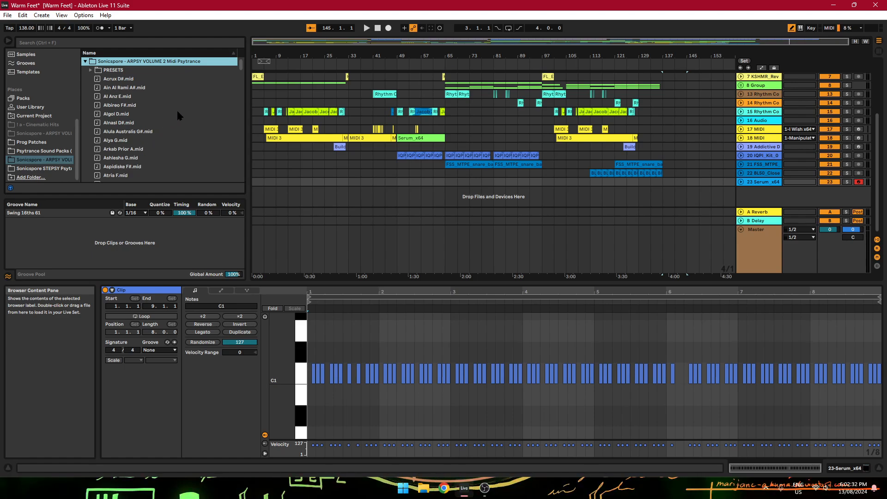
Step: Place the Capella E.mid file as a clip on Serum track 23 at position 137.1.1
{"action": "scroll", "coordinate": [243, 81], "scroll_direction": "down", "scroll_amount": 5}
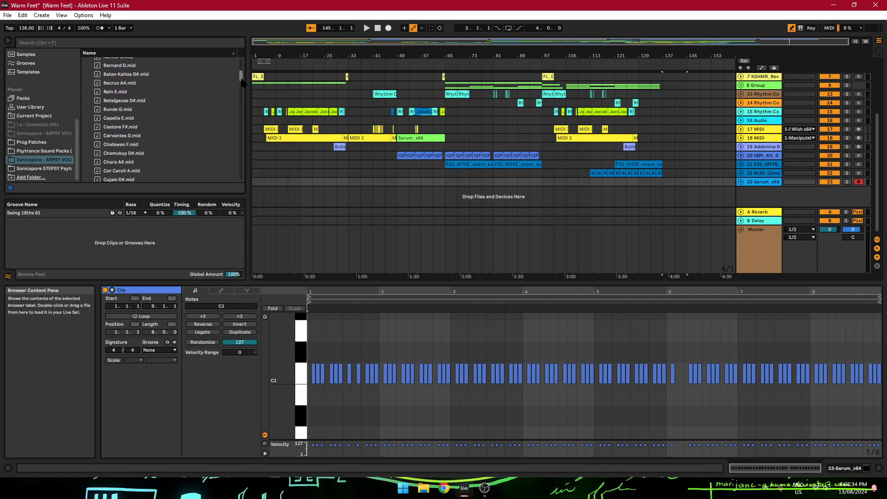
{"action": "scroll", "coordinate": [241, 81], "scroll_direction": "down", "scroll_amount": 2}
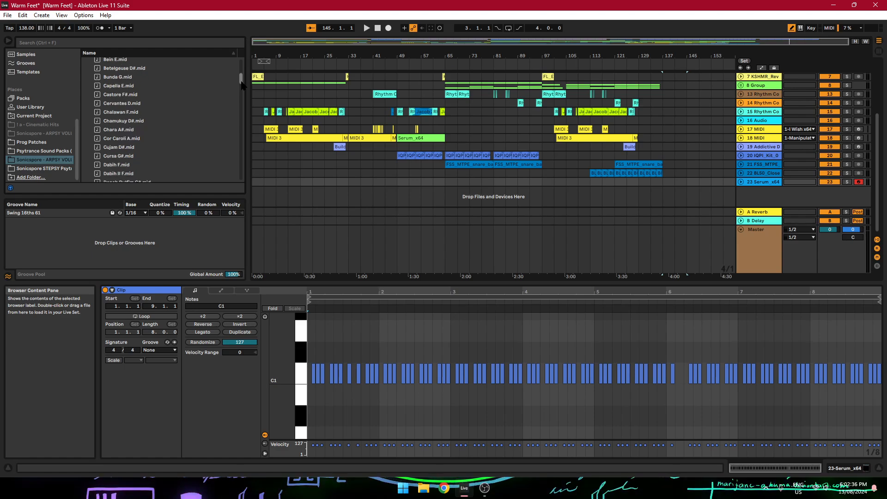
{"action": "scroll", "coordinate": [242, 85], "scroll_direction": "down", "scroll_amount": 2}
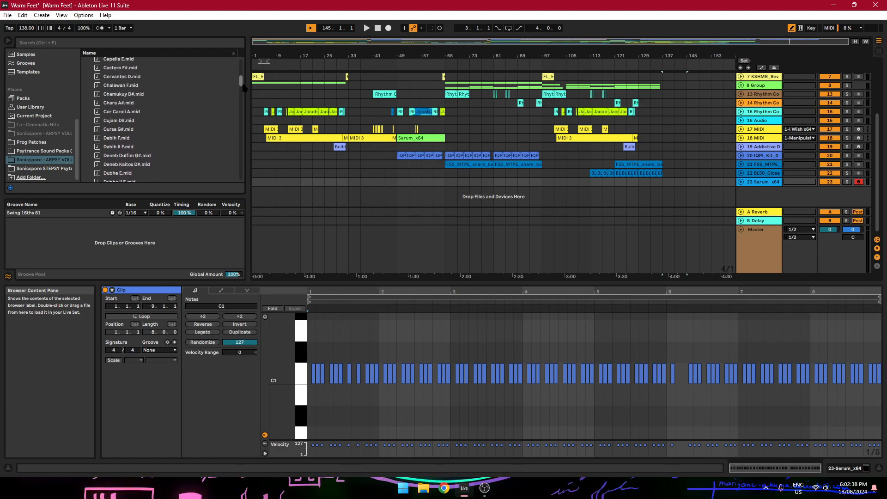
{"action": "scroll", "coordinate": [243, 87], "scroll_direction": "up", "scroll_amount": 2}
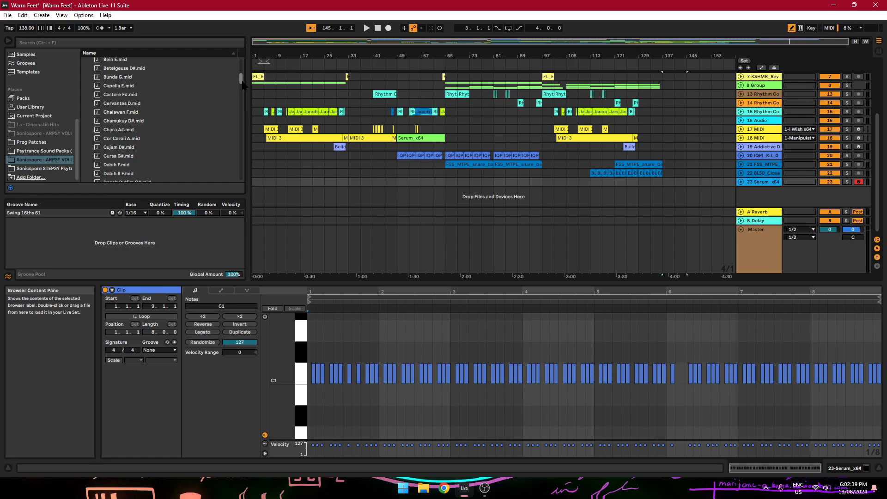
{"action": "left_click", "coordinate": [132, 87]}
{"action": "left_click_drag", "start_coordinate": [119, 88], "coordinate": [352, 122]}
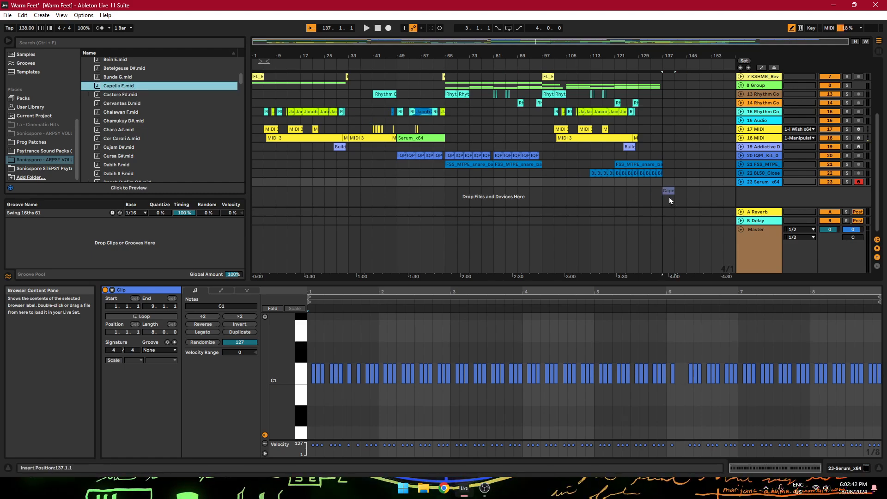
{"action": "left_click_drag", "start_coordinate": [664, 185], "coordinate": [665, 183]}
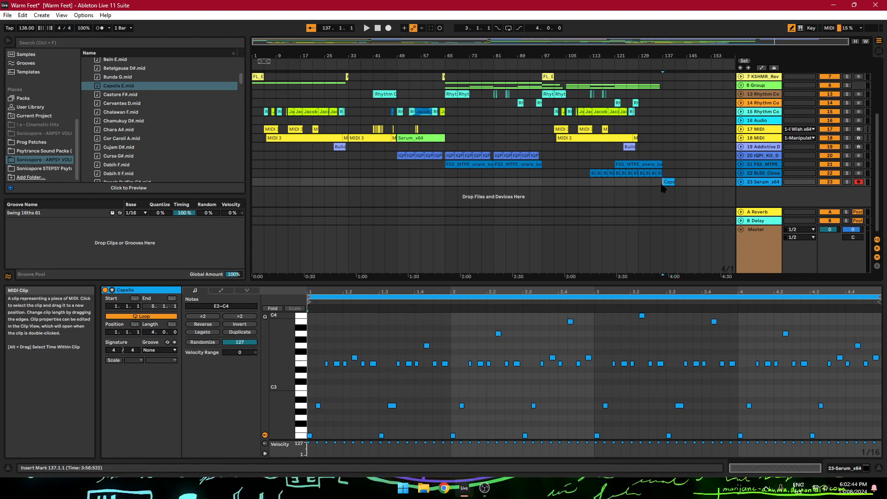
Step: Play the Capella clip with the Serum lead and unfold track 23
{"action": "key", "text": "space"}
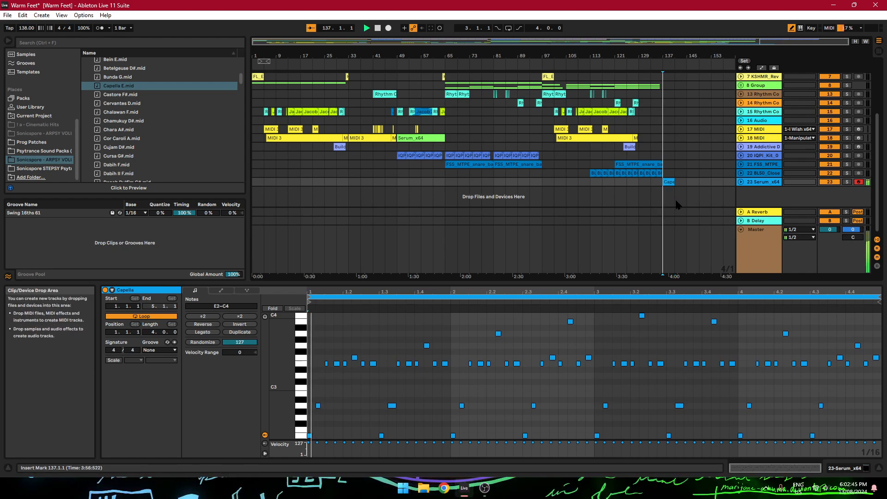
{"action": "left_click", "coordinate": [741, 182]}
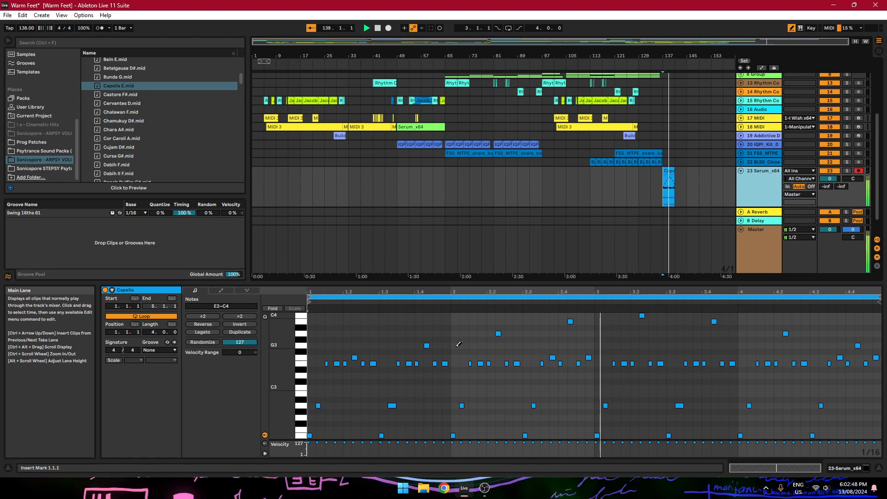
Step: Enable scale highlighting for the Capella clip and set the scale to C Minor
{"action": "left_click", "coordinate": [113, 360]}
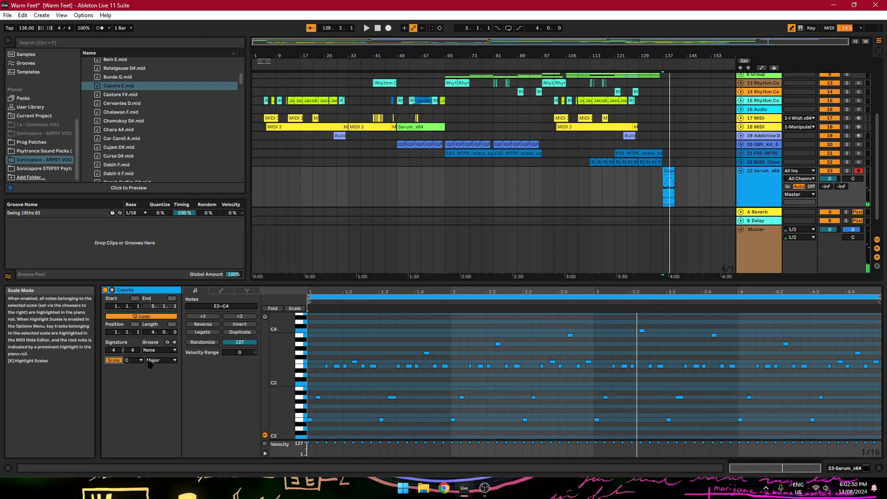
{"action": "left_click", "coordinate": [153, 360]}
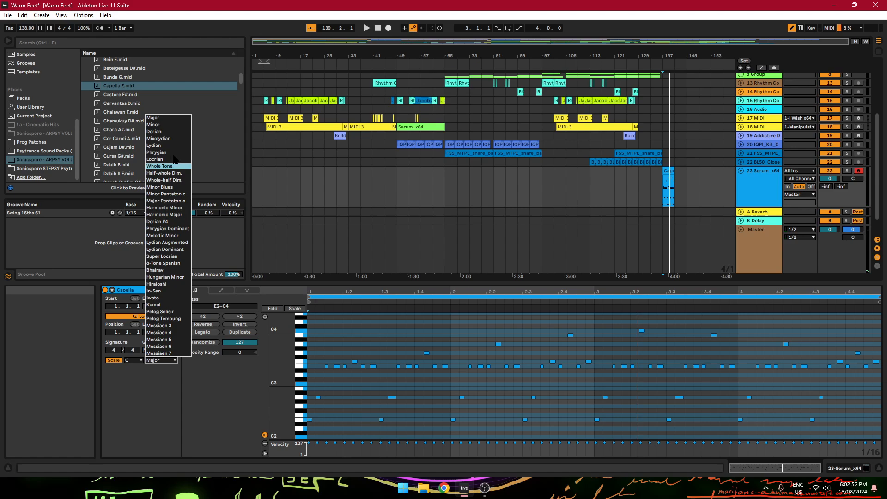
{"action": "left_click", "coordinate": [174, 128]}
Step: Turn off Draw Mode and lower all E3 notes in the Capella clip by one semitone to Eb3
{"action": "left_click_drag", "start_coordinate": [283, 364], "coordinate": [326, 365]}
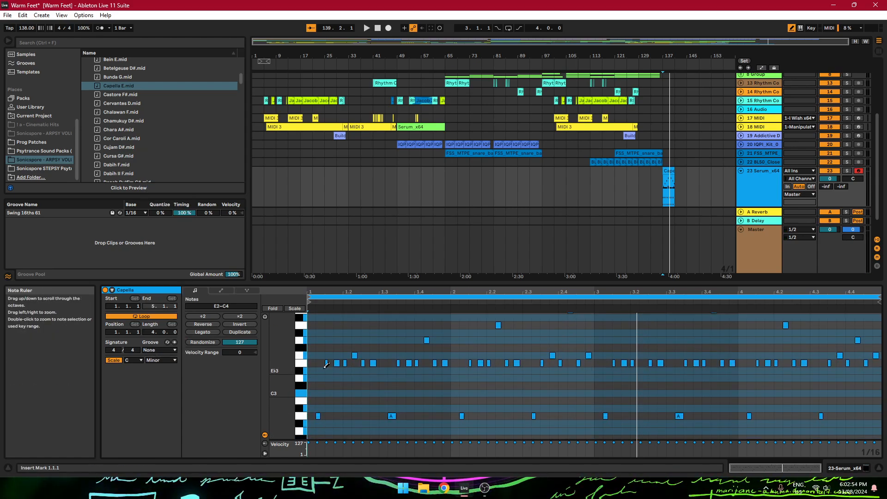
{"action": "right_click", "coordinate": [343, 344]}
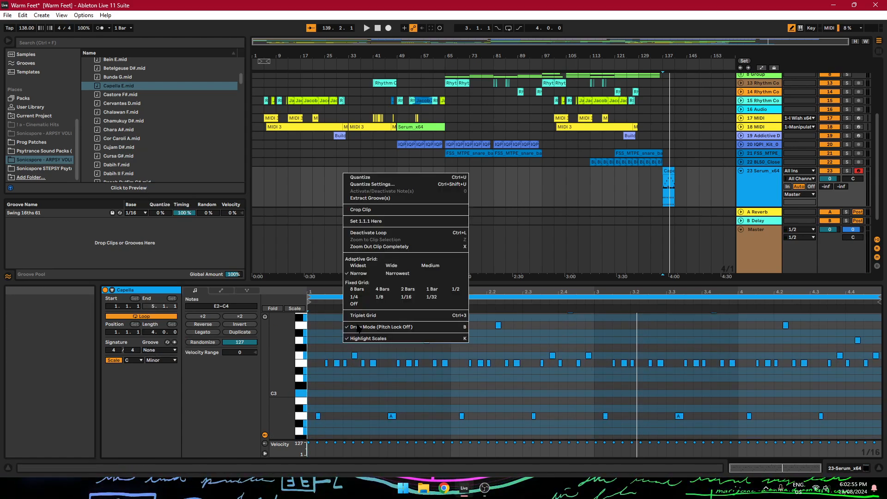
{"action": "left_click", "coordinate": [389, 327]}
{"action": "mouse_move", "coordinate": [316, 362]}
{"action": "left_mouse_down"}
{"action": "mouse_move", "coordinate": [864, 388]}
{"action": "mouse_move", "coordinate": [860, 400]}
{"action": "left_mouse_up"}
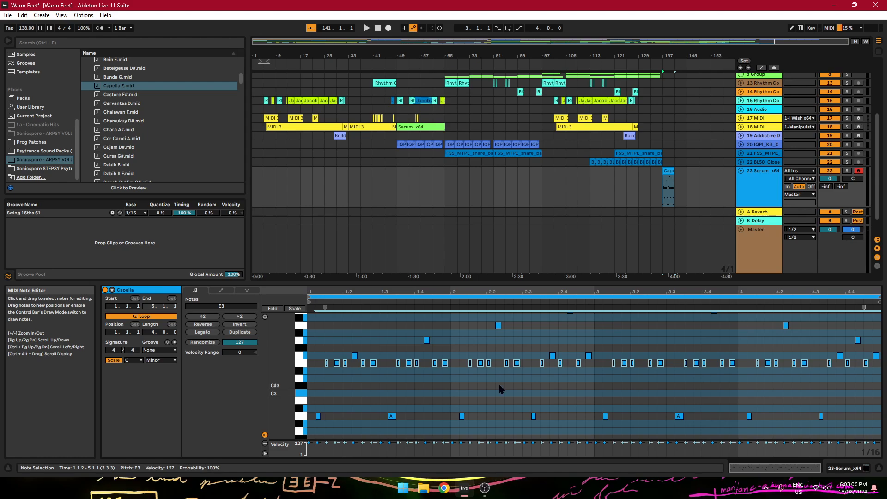
{"action": "key", "text": "Down"}
{"action": "left_click", "coordinate": [372, 336]}
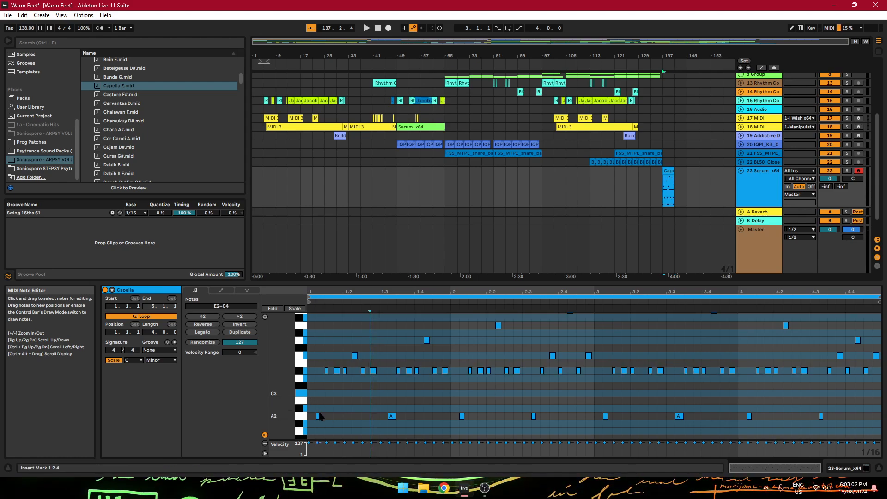
Step: Lower the Capella clip's A2 notes to Ab2 and its E2 notes to C2
{"action": "left_click_drag", "start_coordinate": [313, 406], "coordinate": [772, 437]}
{"action": "key", "text": "Down"}
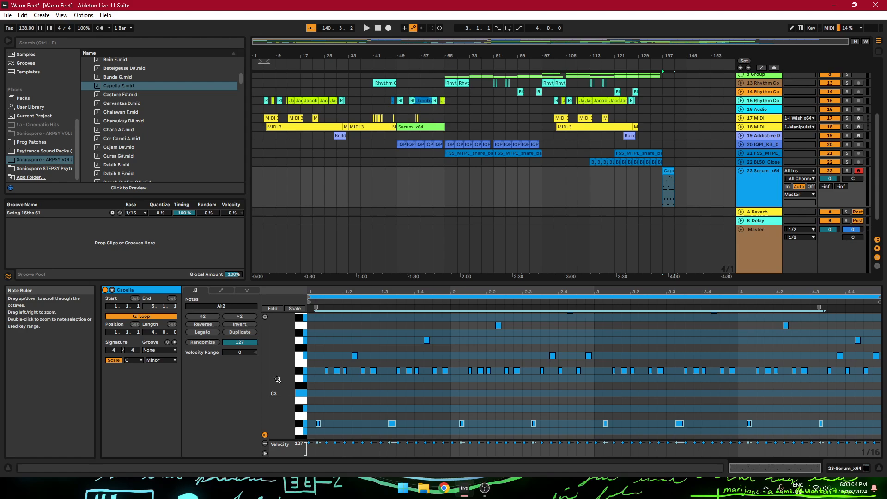
{"action": "scroll", "coordinate": [277, 379], "scroll_direction": "down", "scroll_amount": 4}
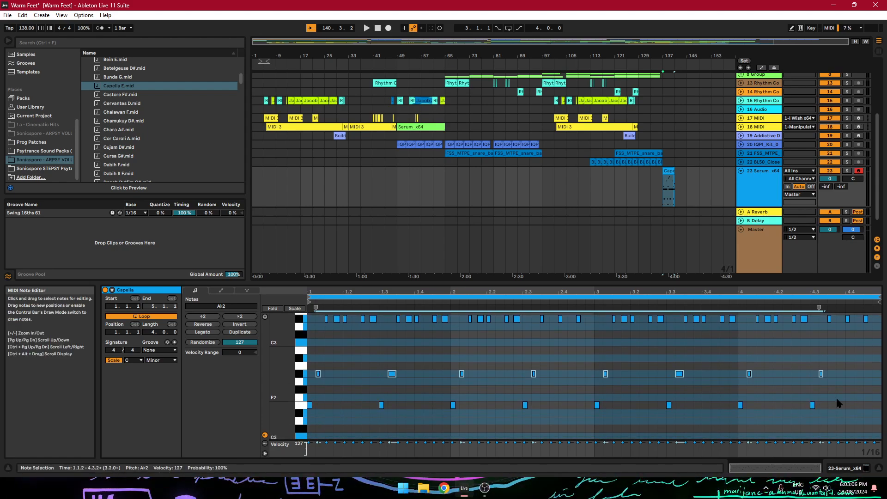
{"action": "left_click_drag", "start_coordinate": [838, 403], "coordinate": [306, 418]}
{"action": "key", "text": "Down"}
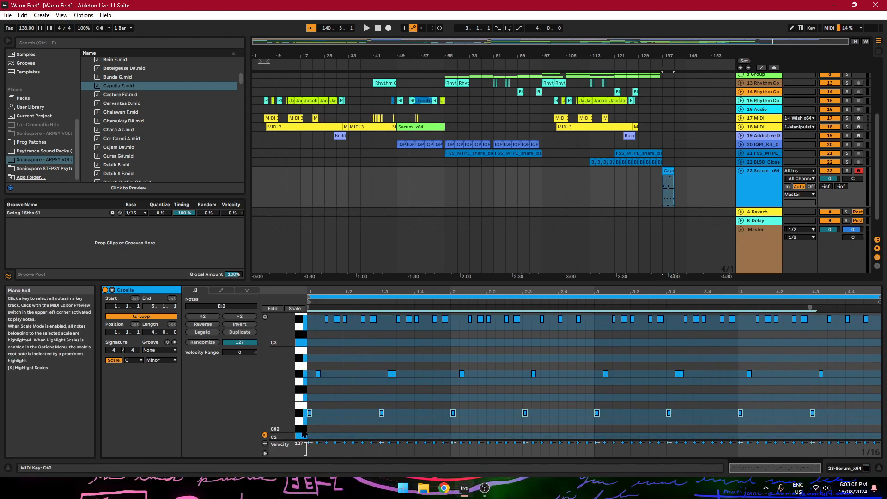
{"action": "key", "text": "Down"}
{"action": "key", "text": "Down"}
{"action": "key", "text": "Down"}
Step: Raise the two A3 notes in the Capella clip by one semitone to Bb3
{"action": "scroll", "coordinate": [286, 349], "scroll_direction": "up", "scroll_amount": 8}
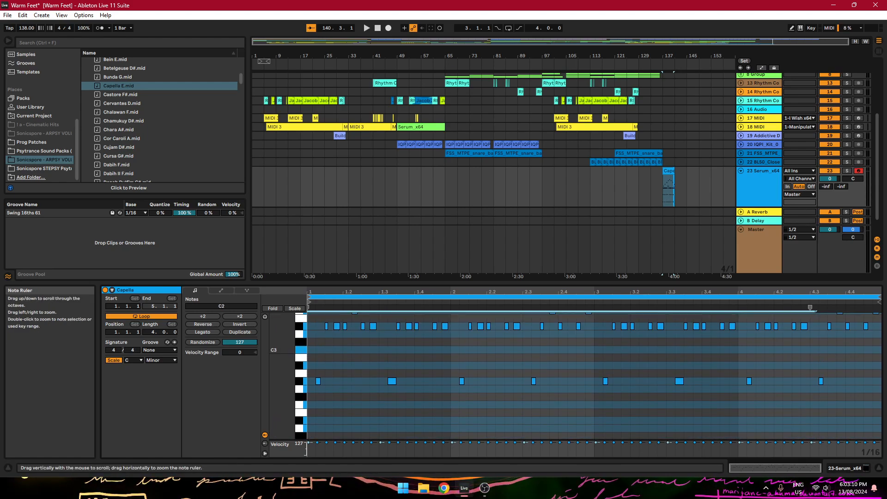
{"action": "double_click", "coordinate": [290, 367]}
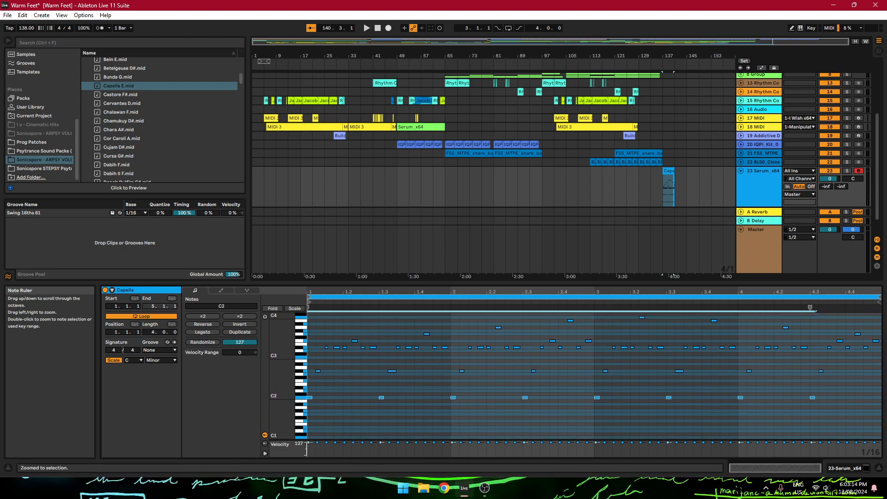
{"action": "left_click_drag", "start_coordinate": [286, 360], "coordinate": [318, 359]}
{"action": "left_click_drag", "start_coordinate": [475, 363], "coordinate": [854, 373]}
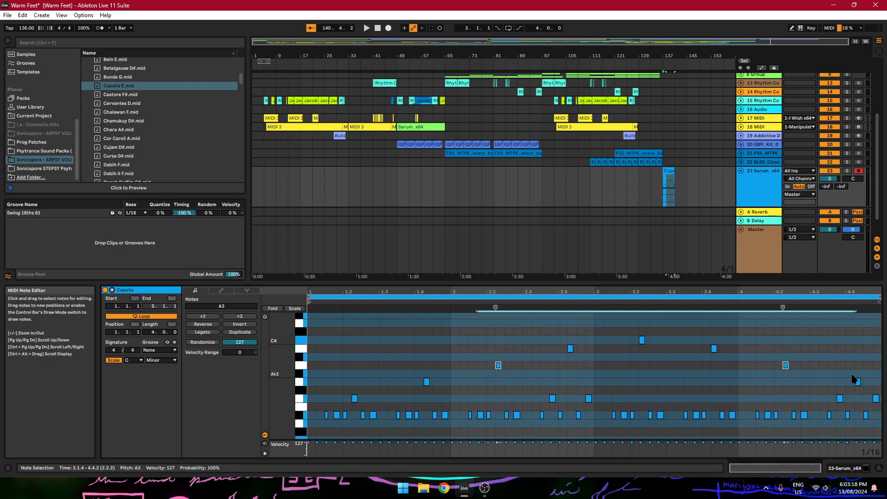
{"action": "key", "text": "Up"}
Step: Raise the two B3 notes in the Capella clip by one semitone to C4
{"action": "left_click_drag", "start_coordinate": [739, 346], "coordinate": [563, 365]}
{"action": "key", "text": "Up"}
{"action": "left_click", "coordinate": [604, 362]}
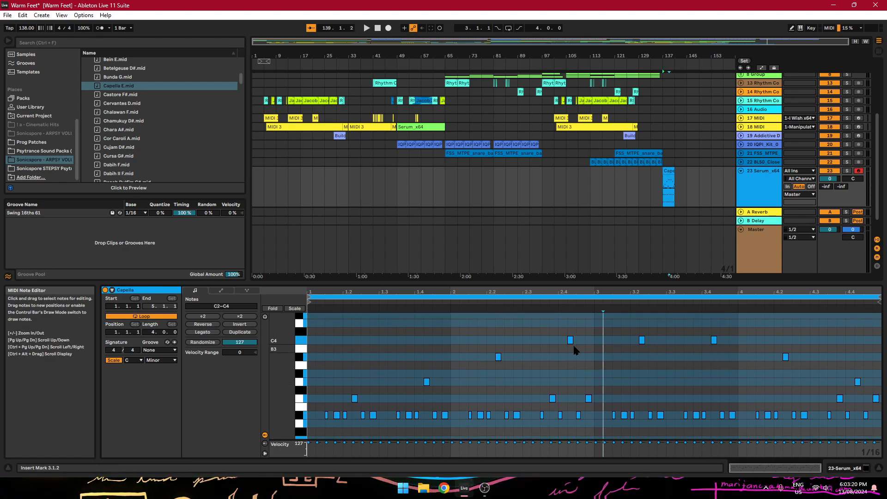
Step: Raise the C4 note near beat 3.2 of the Capella clip to D4 and play the edited melody
{"action": "left_click_drag", "start_coordinate": [631, 330], "coordinate": [661, 363]}
{"action": "key", "text": "space"}
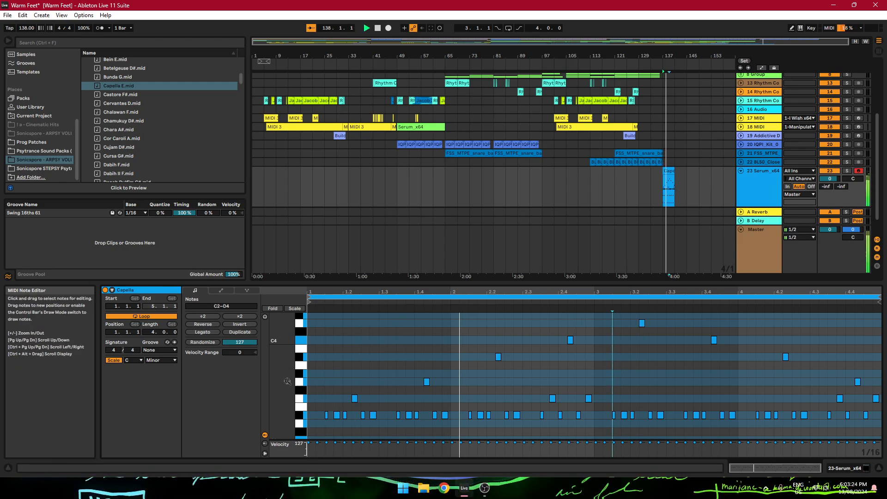
{"action": "left_click_drag", "start_coordinate": [282, 393], "coordinate": [270, 359]}
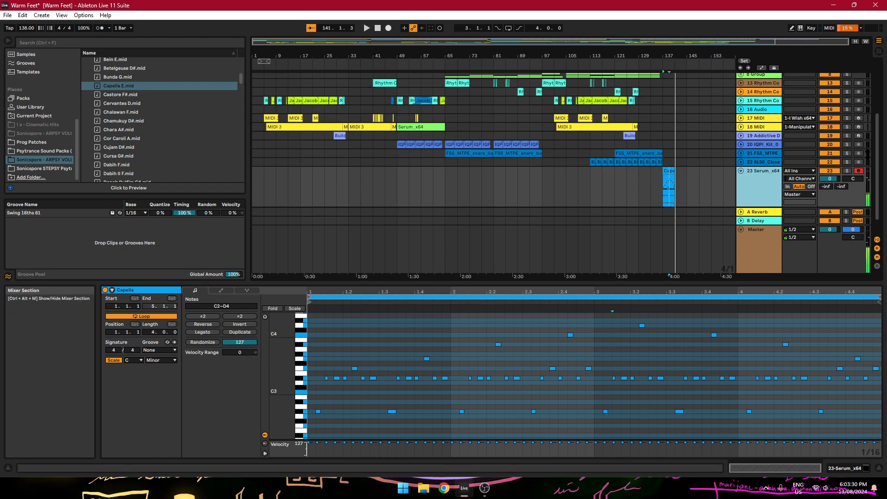
{"action": "scroll", "coordinate": [757, 148], "scroll_direction": "up", "scroll_amount": 5}
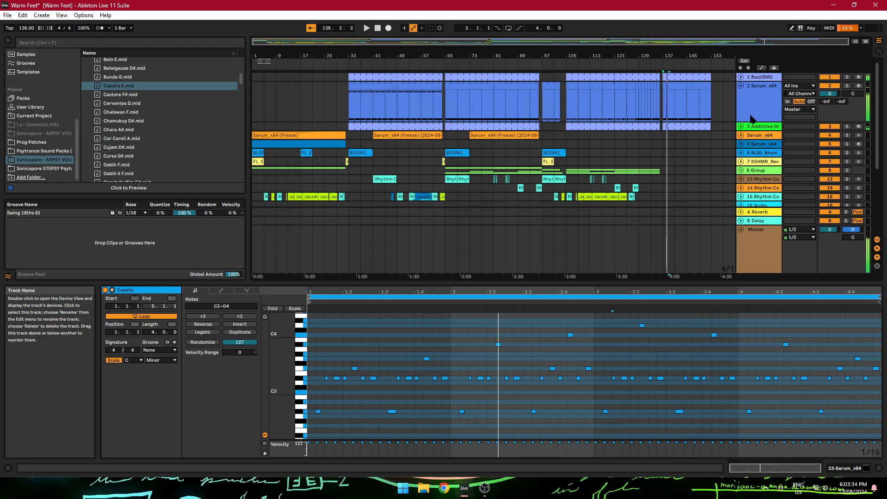
{"action": "left_click", "coordinate": [758, 79]}
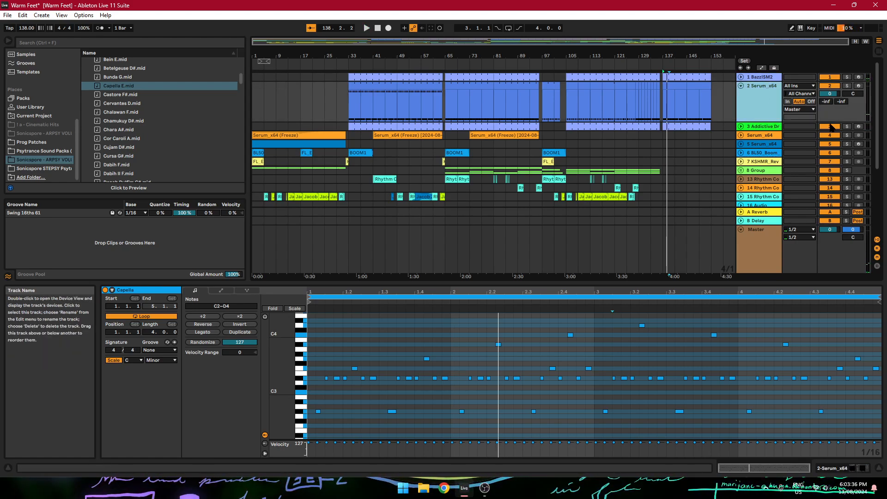
{"action": "scroll", "coordinate": [760, 138], "scroll_direction": "down", "scroll_amount": 5}
{"action": "left_click", "coordinate": [763, 174]}
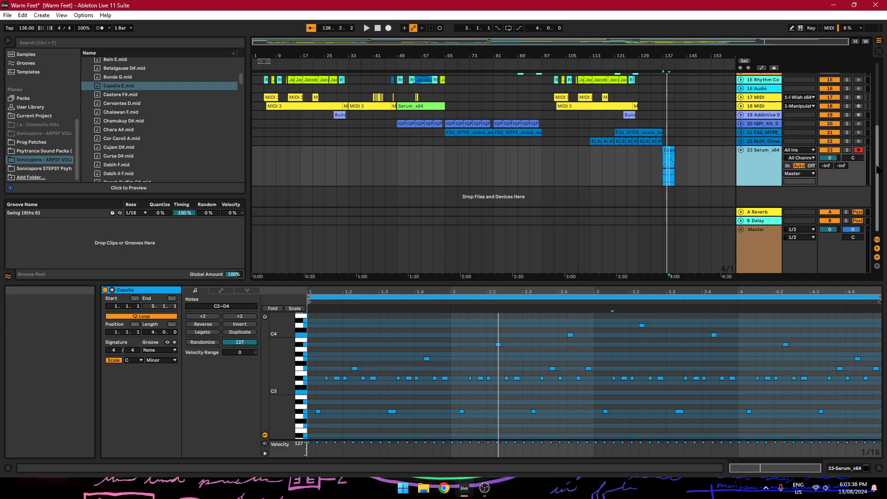
{"action": "scroll", "coordinate": [750, 129], "scroll_direction": "up", "scroll_amount": 5}
Step: Unfold the BazzISM2 track and Serum track 2 in the arrangement, and select the BazzISM2 track
{"action": "left_click", "coordinate": [741, 86]}
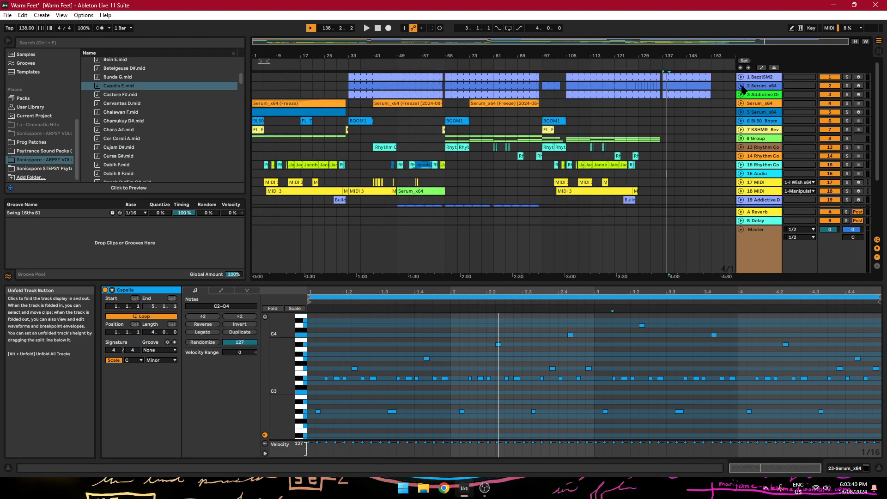
{"action": "left_click", "coordinate": [742, 86]}
{"action": "left_click", "coordinate": [741, 78]}
{"action": "left_click", "coordinate": [753, 94]}
{"action": "left_click", "coordinate": [765, 127]}
{"action": "left_click", "coordinate": [769, 100]}
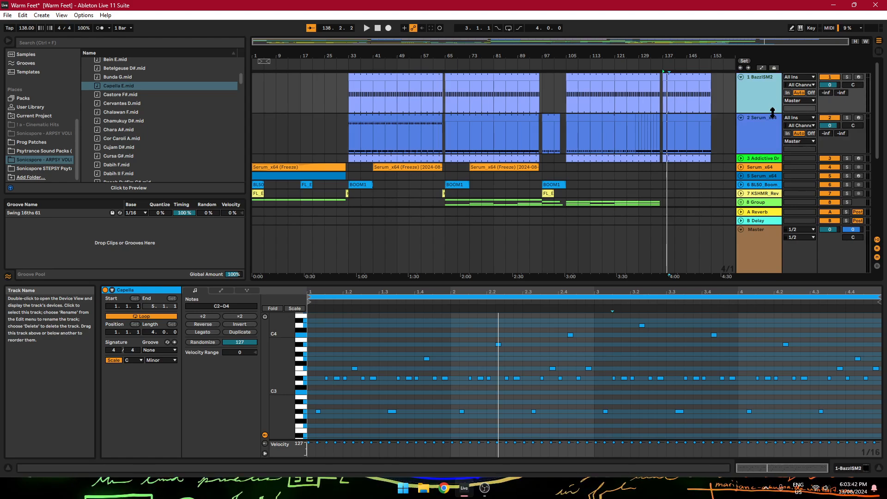
Step: Play the arrangement from bar 137 to hear the lead together with the BazzISM2 and Serum tracks 1 and 2
{"action": "left_click", "coordinate": [770, 126]}
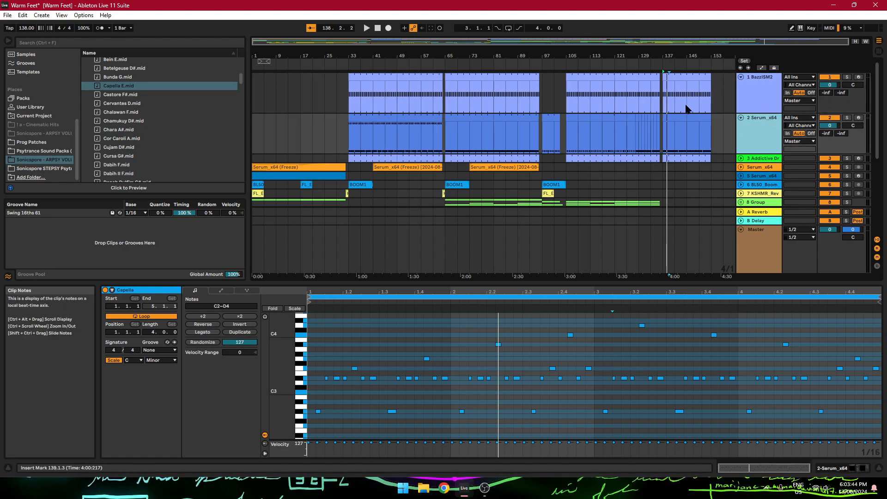
{"action": "key", "text": "space"}
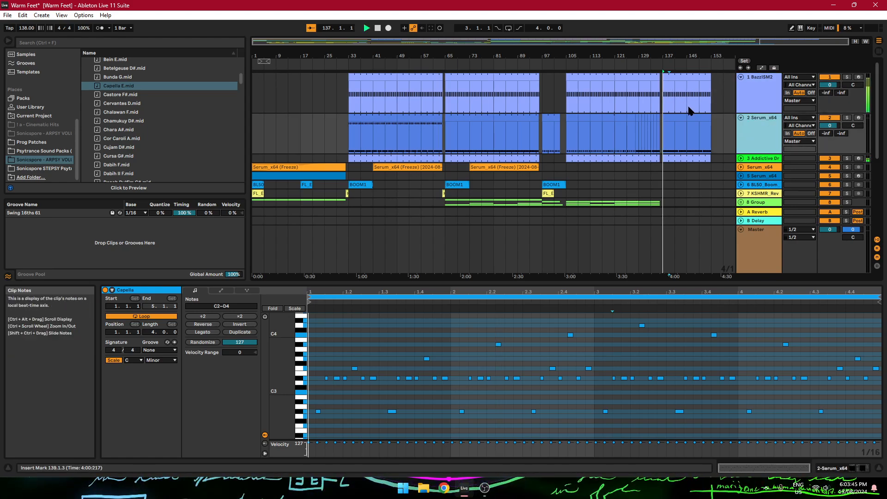
{"action": "left_click", "coordinate": [770, 106]}
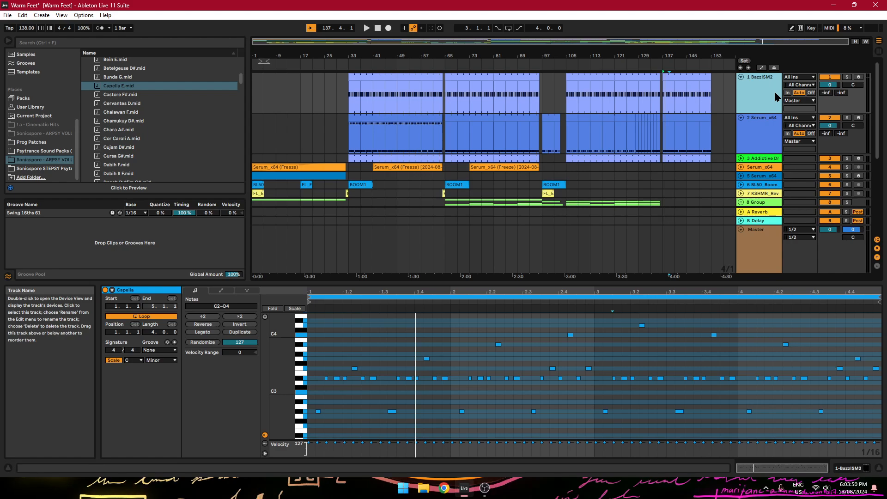
{"action": "key", "text": "space"}
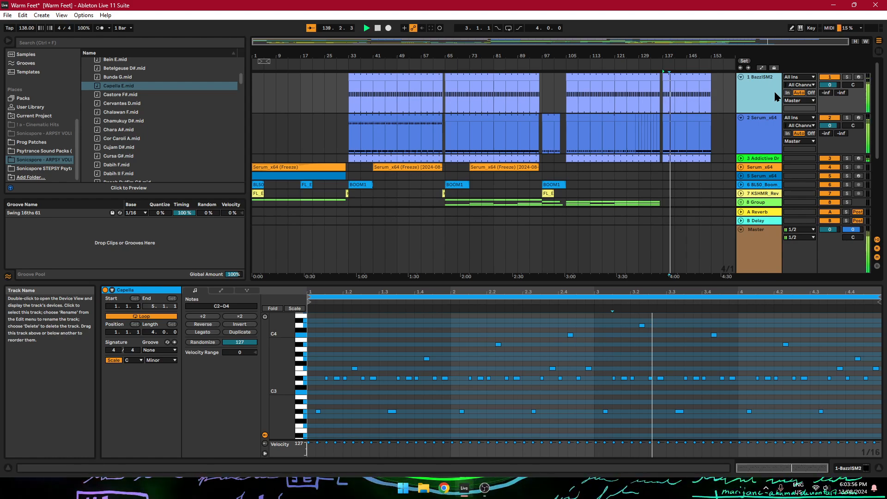
{"action": "key", "text": "space"}
Step: Set the volume of Serum track 23 to -9.2 dB and play the lead in the mix
{"action": "left_click_drag", "start_coordinate": [877, 110], "coordinate": [878, 185]}
{"action": "left_click", "coordinate": [769, 171]}
{"action": "left_click_drag", "start_coordinate": [830, 158], "coordinate": [830, 163]}
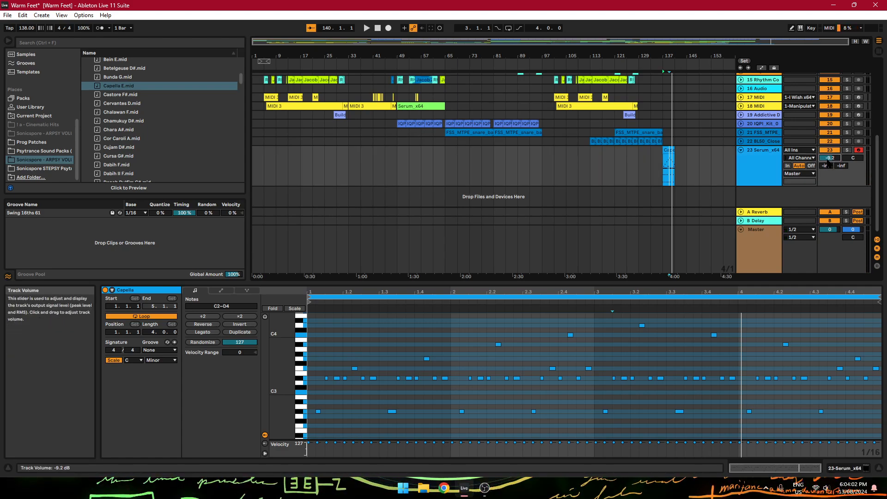
{"action": "key", "text": "space"}
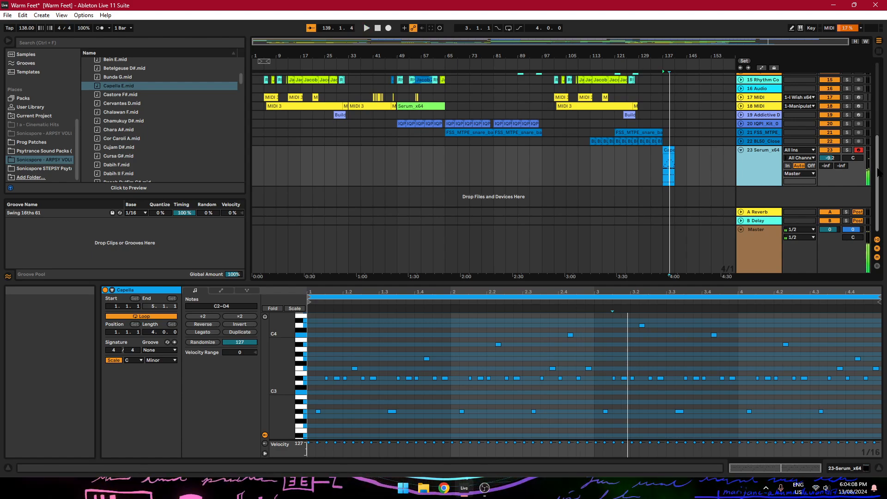
{"action": "mouse_move", "coordinate": [877, 169]}
{"action": "left_mouse_down"}
{"action": "mouse_move", "coordinate": [883, 87]}
{"action": "mouse_move", "coordinate": [880, 175]}
{"action": "left_mouse_up"}
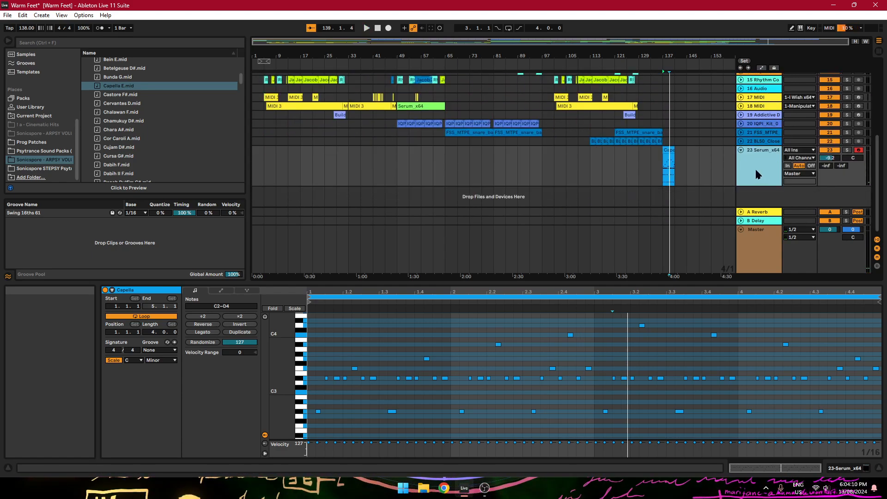
Step: Transpose all notes of the Capella clip on track 23 down one octave and play the result
{"action": "double_click", "coordinate": [772, 165]}
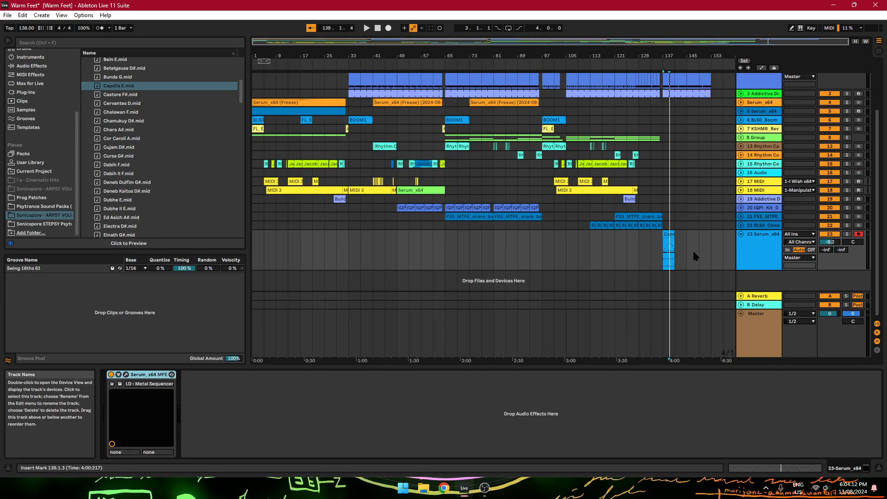
{"action": "double_click", "coordinate": [668, 249]}
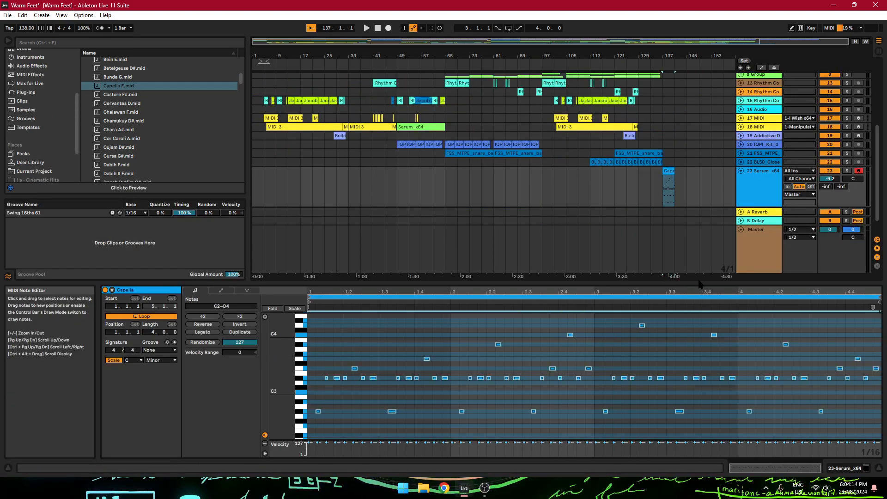
{"action": "key", "text": "shift+Down"}
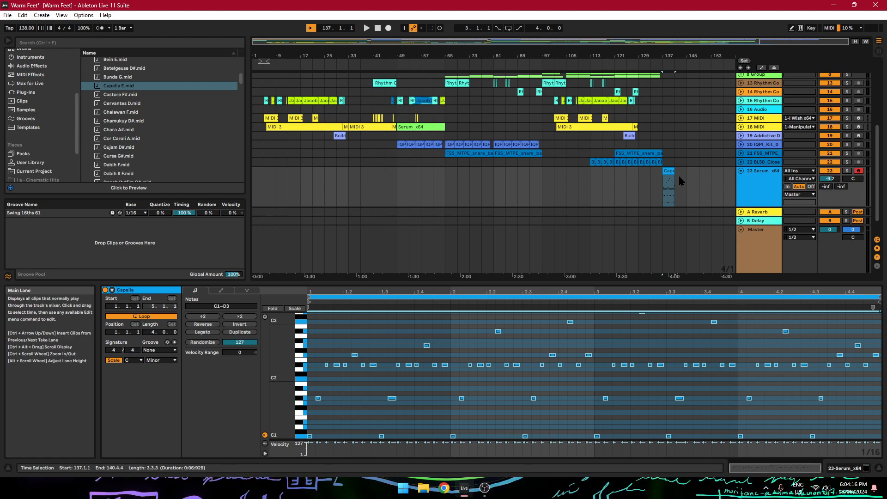
{"action": "left_click", "coordinate": [665, 191]}
{"action": "key", "text": "space"}
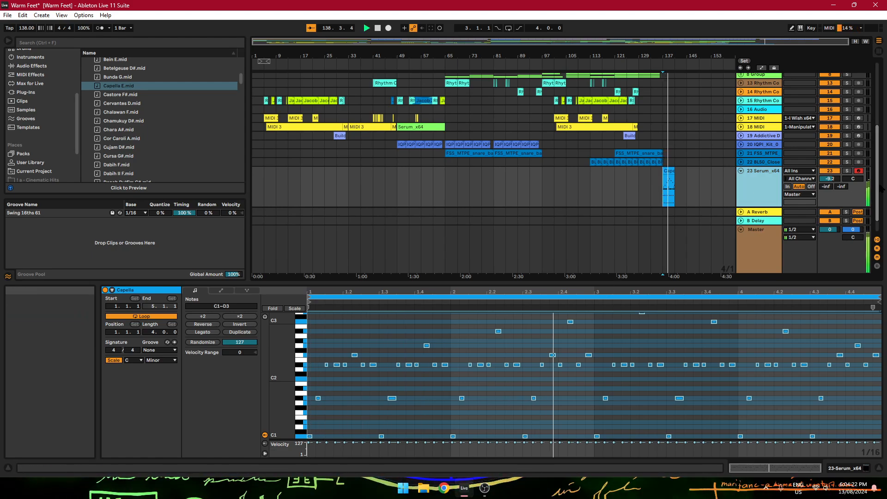
{"action": "scroll", "coordinate": [869, 217], "scroll_direction": "down", "scroll_amount": 2}
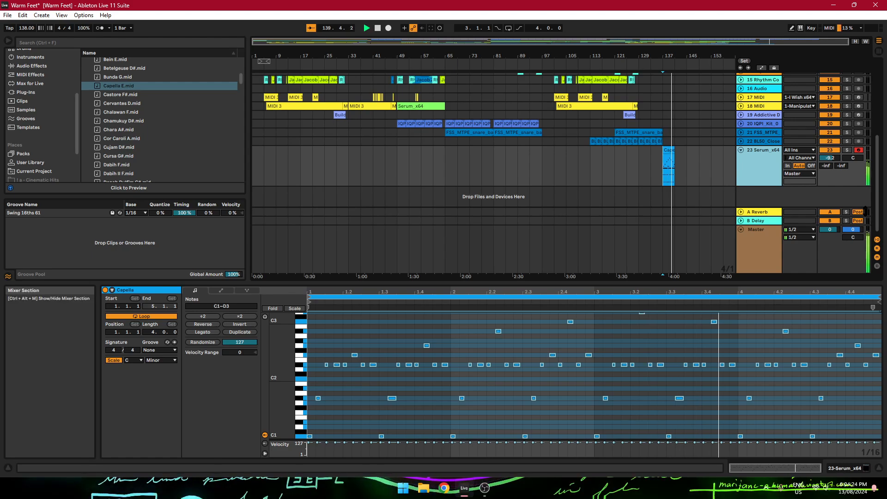
Step: Inspect the LD - Metal Sequencer preset in track 23's Serum instrument while playing the lead, and close its window
{"action": "left_click", "coordinate": [761, 165]}
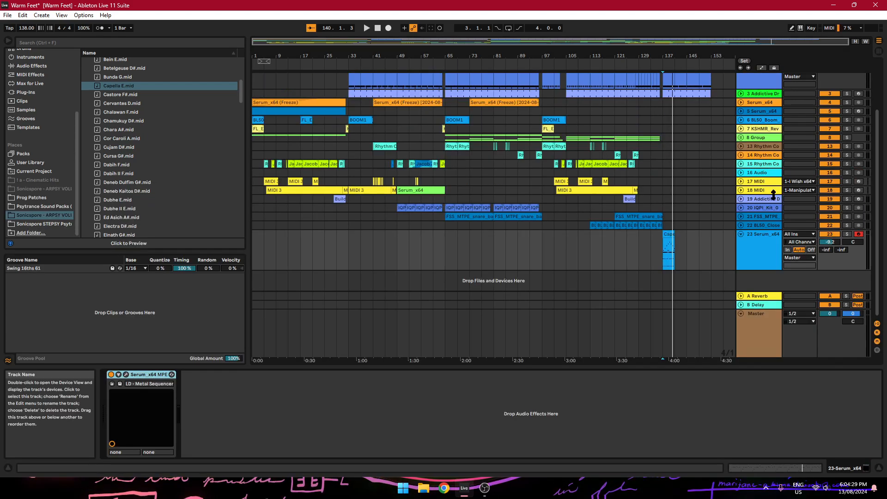
{"action": "left_click", "coordinate": [126, 375]}
{"action": "left_click_drag", "start_coordinate": [426, 85], "coordinate": [450, 66]}
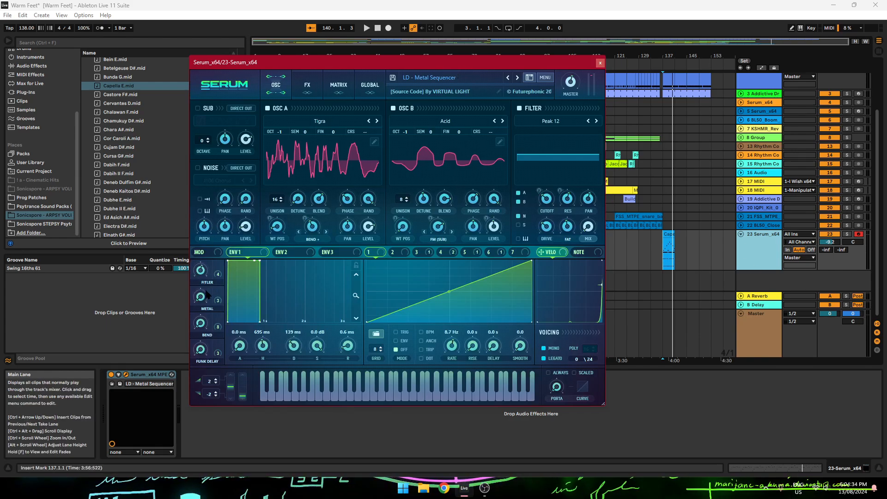
{"action": "key", "text": "space"}
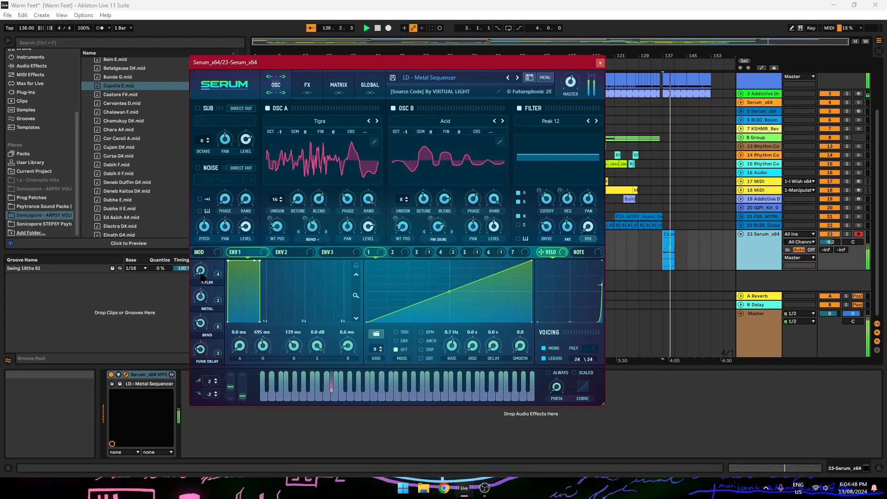
{"action": "left_click", "coordinate": [600, 62]}
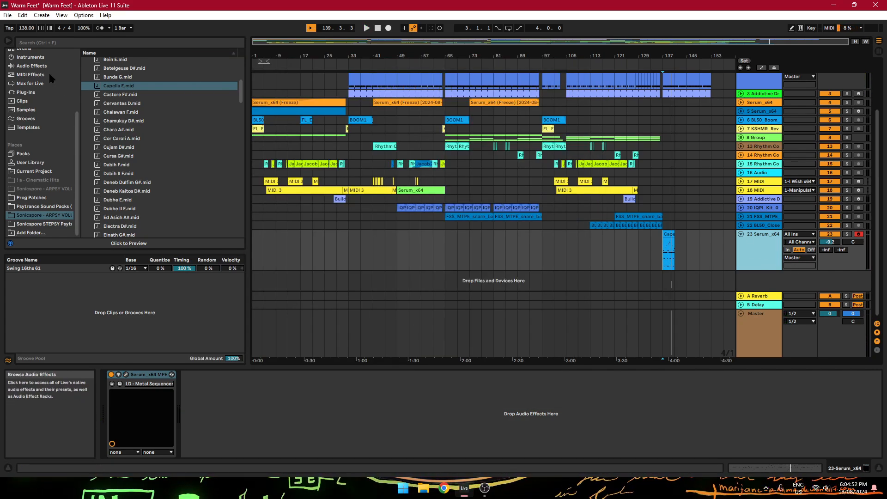
Step: Add SerumFX_x64 from the Favorites collection to track 23 after the Serum instrument
{"action": "scroll", "coordinate": [48, 92], "scroll_direction": "up", "scroll_amount": 4}
{"action": "left_click", "coordinate": [37, 62]}
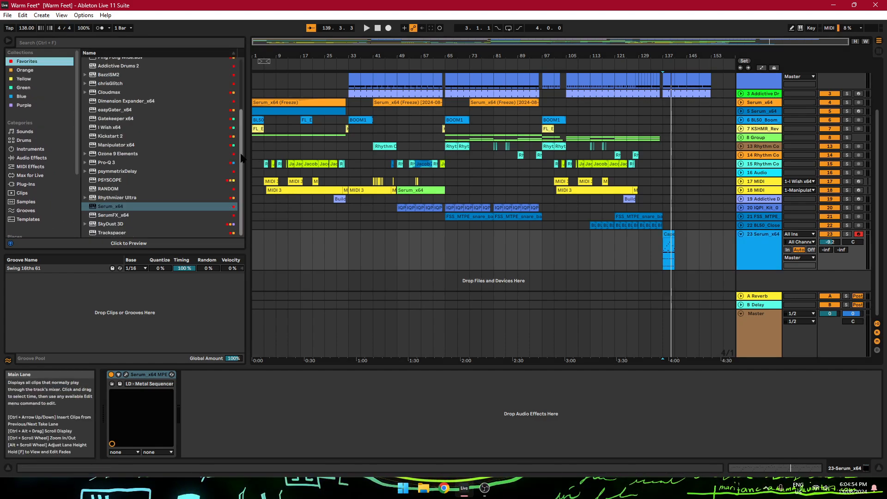
{"action": "left_click", "coordinate": [123, 215]}
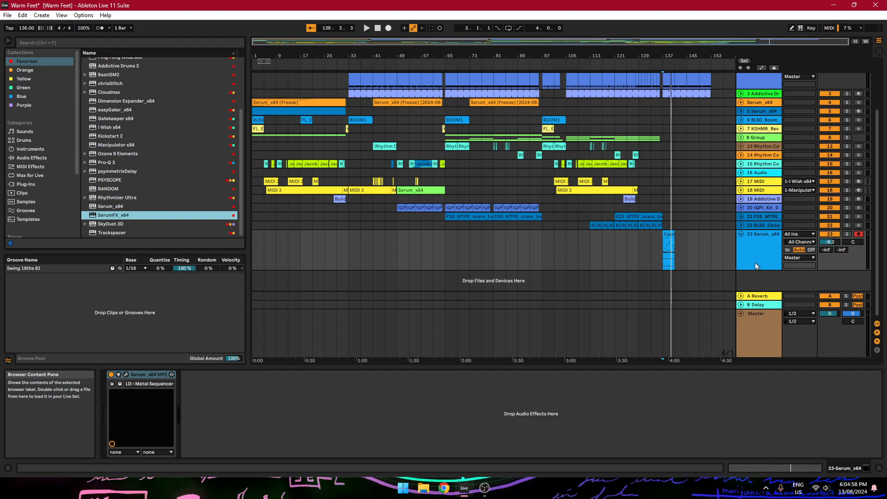
{"action": "key", "text": "Return"}
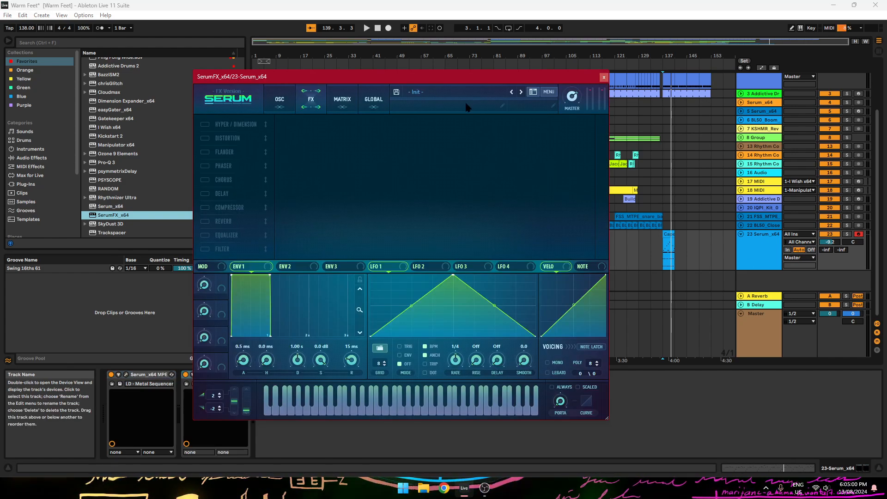
{"action": "left_click_drag", "start_coordinate": [449, 79], "coordinate": [392, 72]}
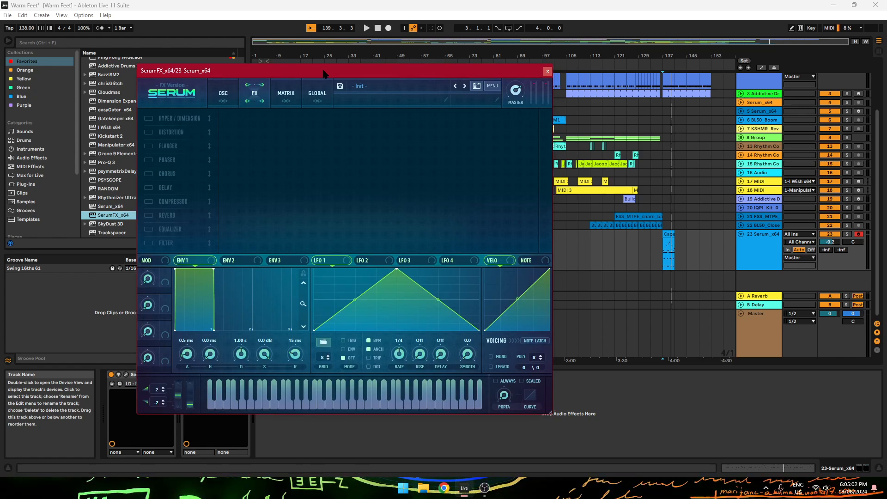
{"action": "left_click_drag", "start_coordinate": [324, 74], "coordinate": [415, 125]}
{"action": "left_click_drag", "start_coordinate": [356, 125], "coordinate": [337, 97]}
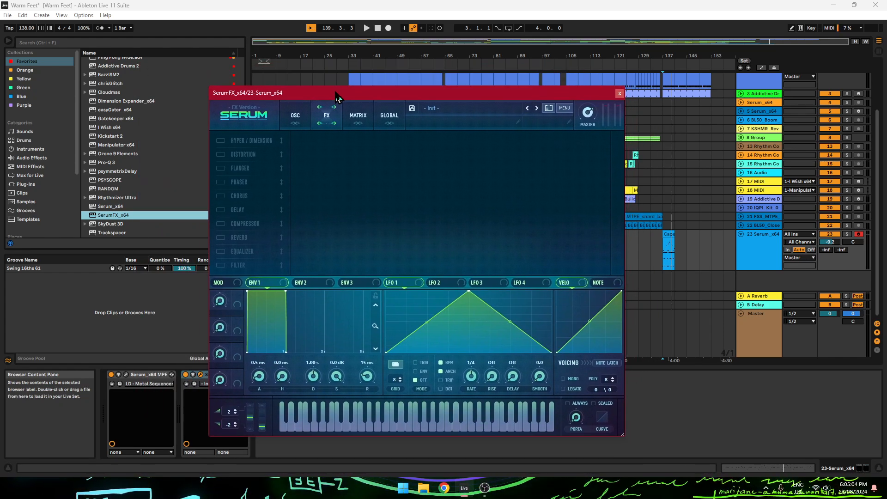
Step: Enable the Filter effect in SerumFX and set its type to Band EQ 12
{"action": "left_click", "coordinate": [296, 120]}
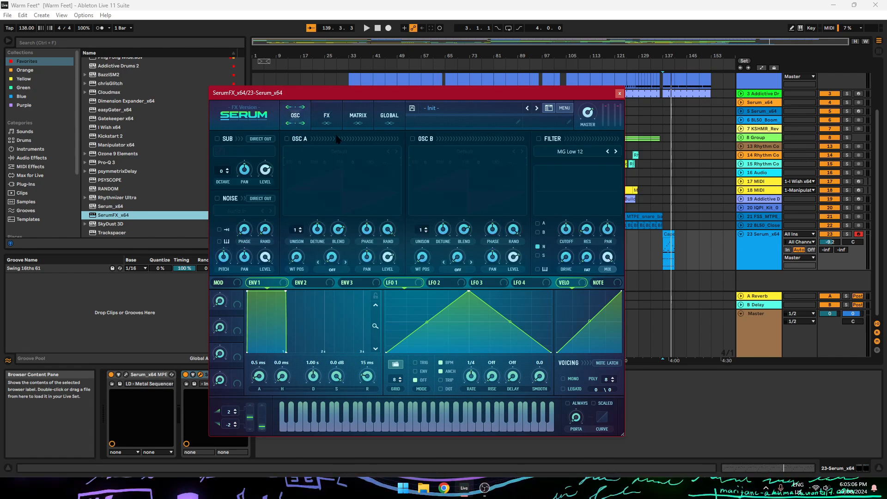
{"action": "left_click", "coordinate": [327, 117]}
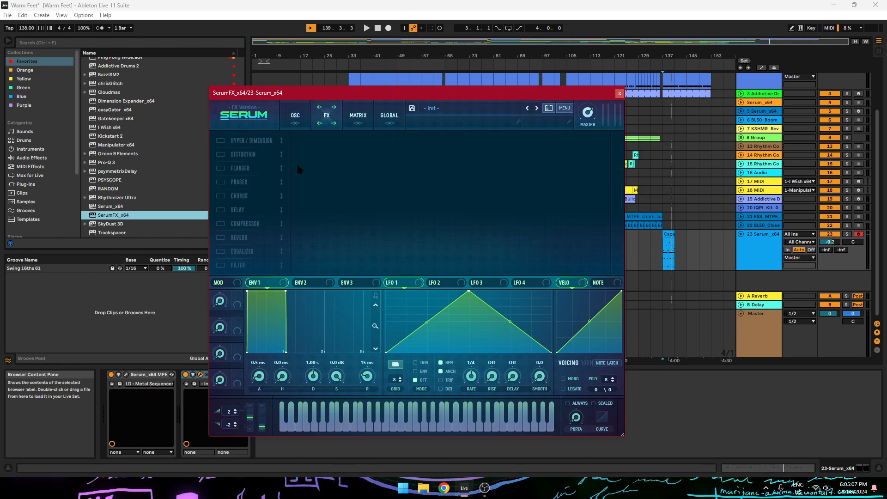
{"action": "left_click", "coordinate": [221, 265]}
{"action": "left_click", "coordinate": [375, 156]}
{"action": "mouse_move", "coordinate": [377, 193]}
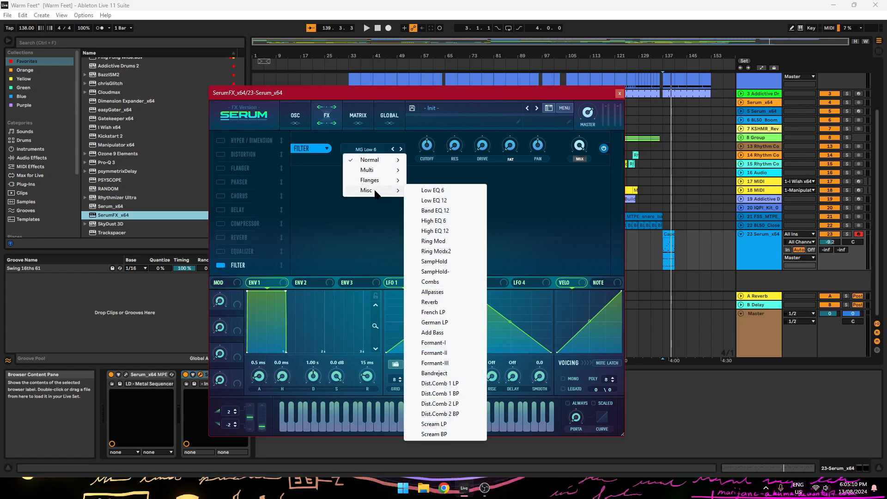
{"action": "left_click", "coordinate": [460, 211]}
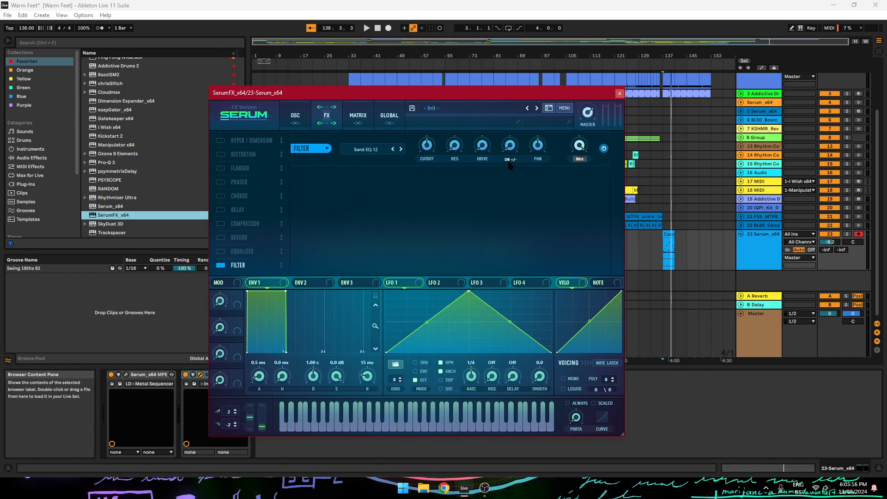
Step: Raise the SerumFX filter's DB +/- amount and set its Drive to 43% while playing the lead
{"action": "left_click_drag", "start_coordinate": [511, 146], "coordinate": [520, 110]}
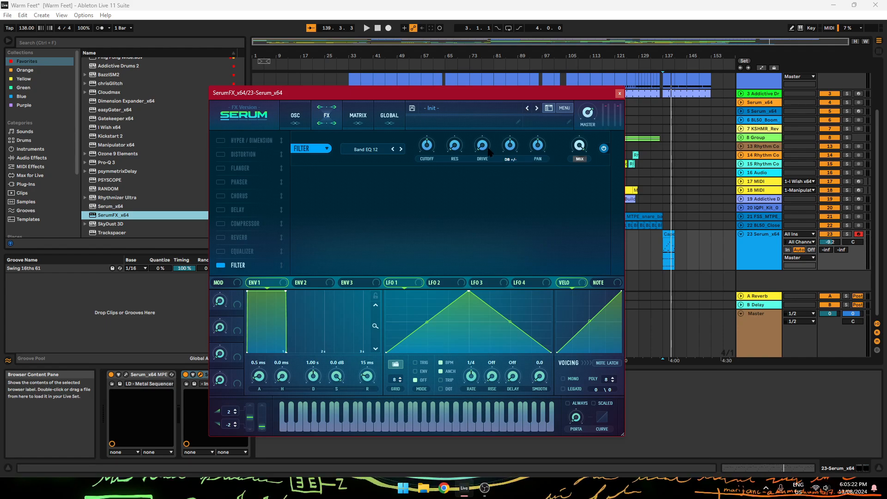
{"action": "key", "text": "space"}
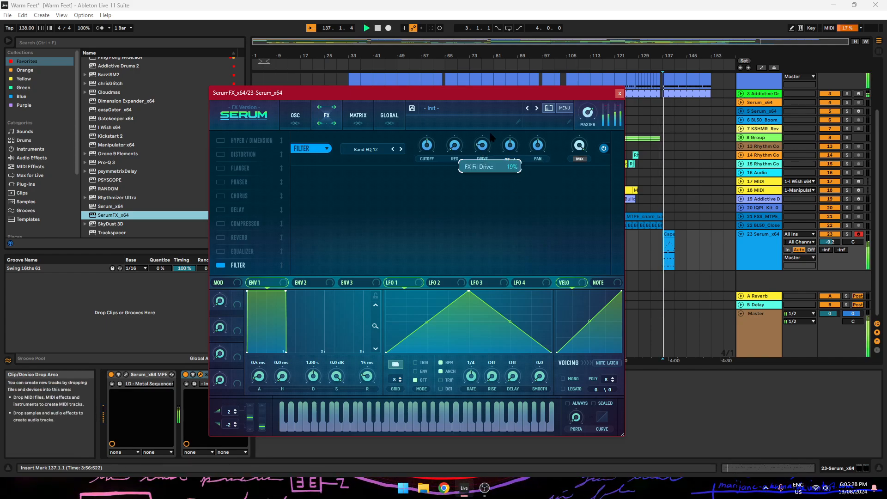
{"action": "left_click_drag", "start_coordinate": [497, 126], "coordinate": [506, 114]}
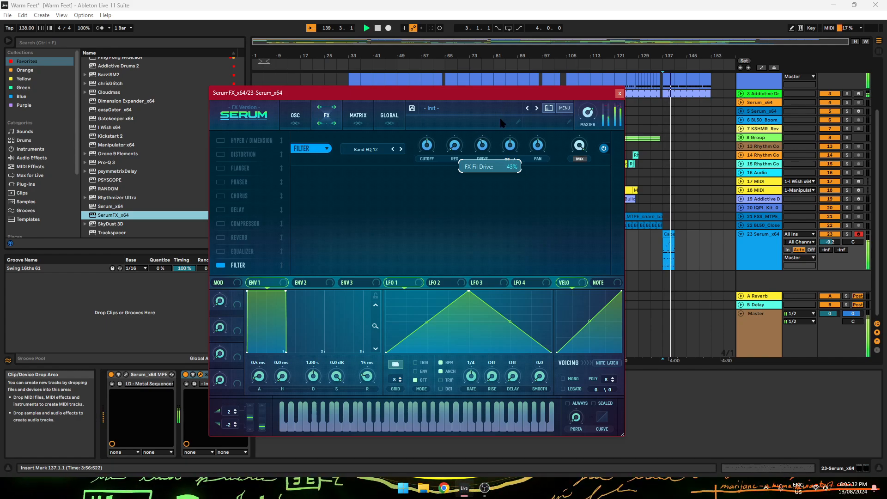
{"action": "left_click_drag", "start_coordinate": [583, 93], "coordinate": [554, 90]}
{"action": "key", "text": "space"}
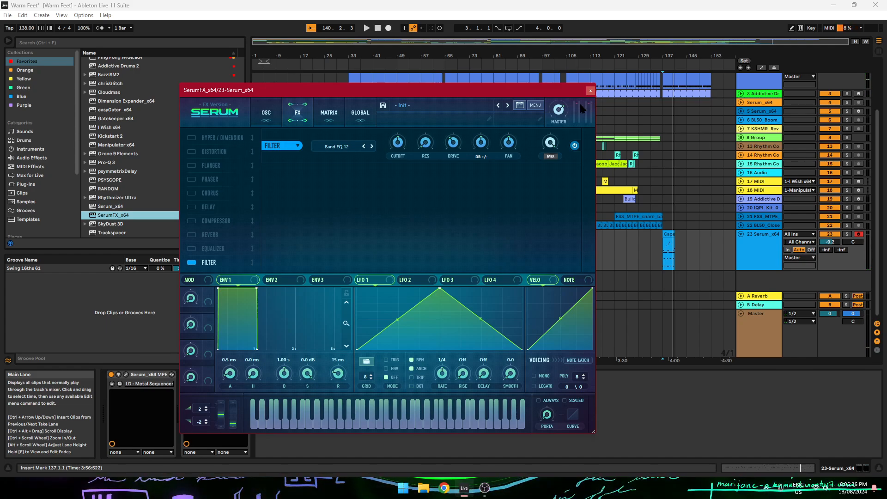
Step: Bypass the SerumFX filter and add Pro-Q 3 after SerumFX on track 23
{"action": "left_click_drag", "start_coordinate": [570, 92], "coordinate": [561, 88]}
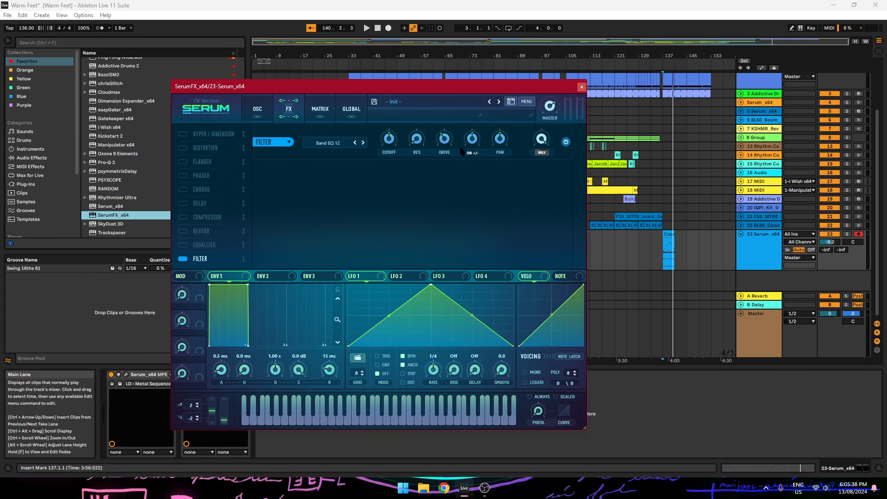
{"action": "left_click_drag", "start_coordinate": [450, 141], "coordinate": [439, 147]}
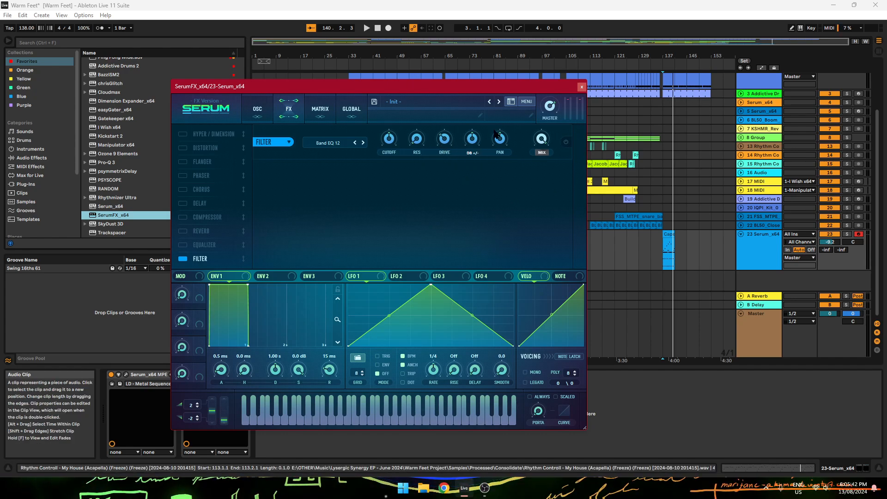
{"action": "left_click_drag", "start_coordinate": [503, 88], "coordinate": [557, 73]}
{"action": "left_click", "coordinate": [119, 164]}
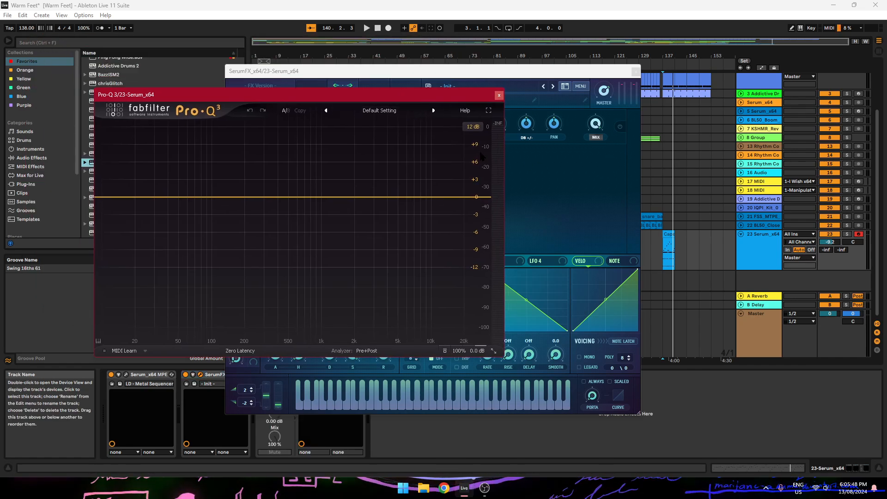
Step: Solo track 23 during playback to view its spectrum in Pro-Q 3, and set the track volume to -15.1 dB
{"action": "key", "text": "space"}
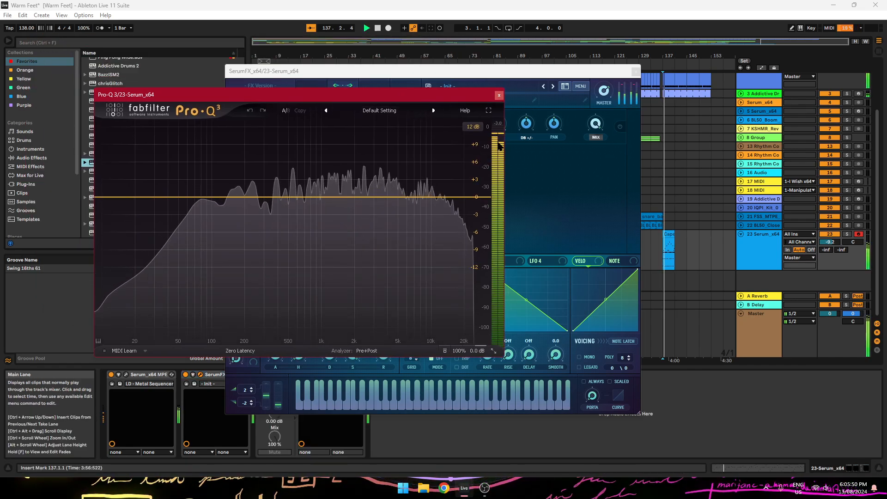
{"action": "left_click", "coordinate": [846, 234]}
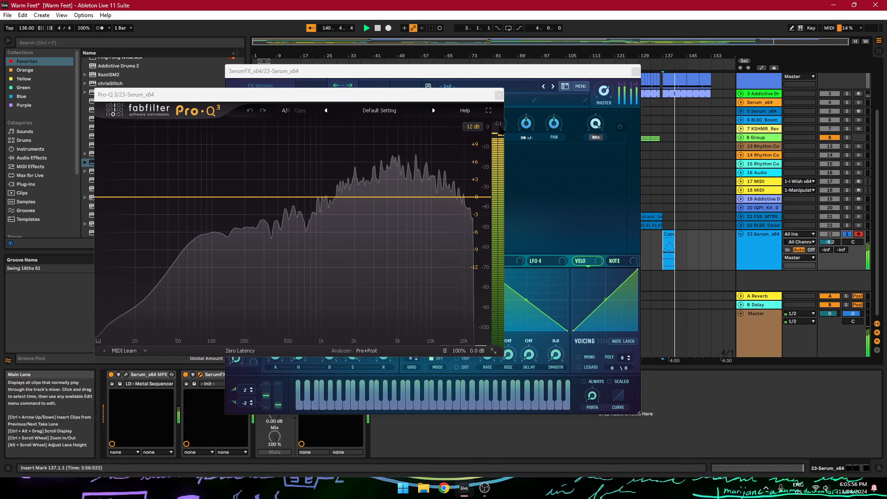
{"action": "key", "text": "space"}
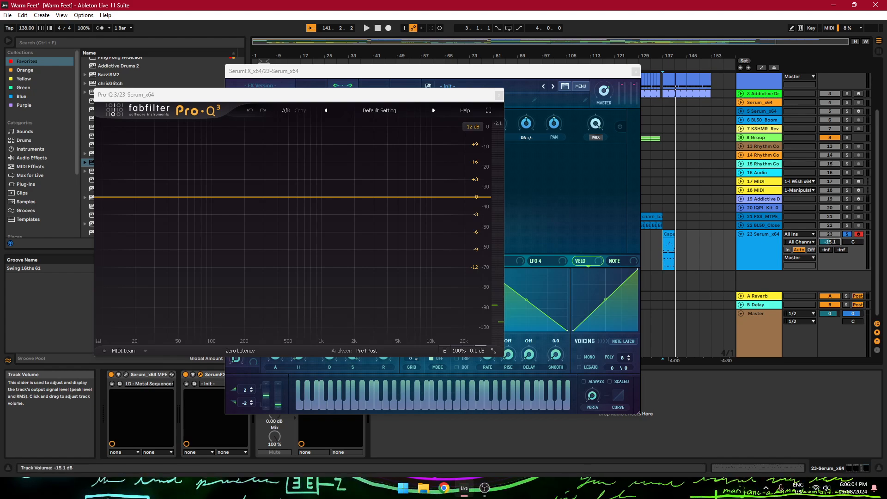
Step: Play the soloed lead to check its level in Pro-Q 3, and set track 23's volume to -9.0 dB
{"action": "left_click_drag", "start_coordinate": [408, 99], "coordinate": [427, 91]}
{"action": "key", "text": "space"}
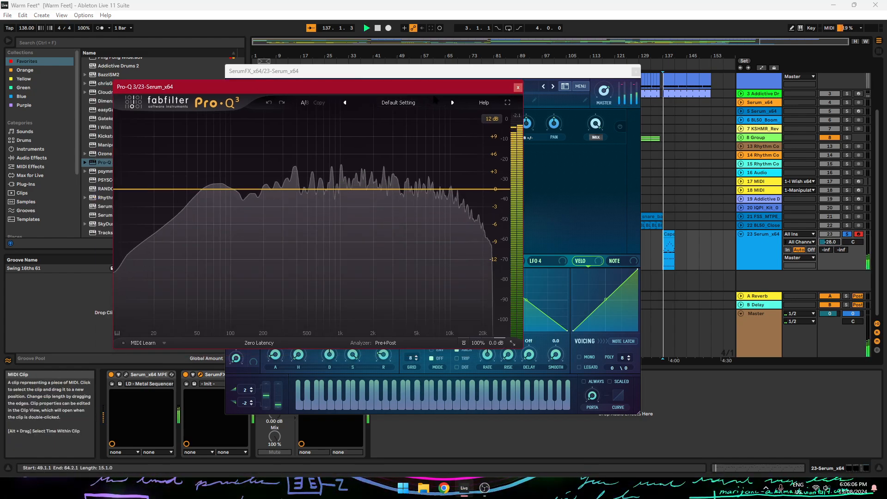
{"action": "key", "text": "space"}
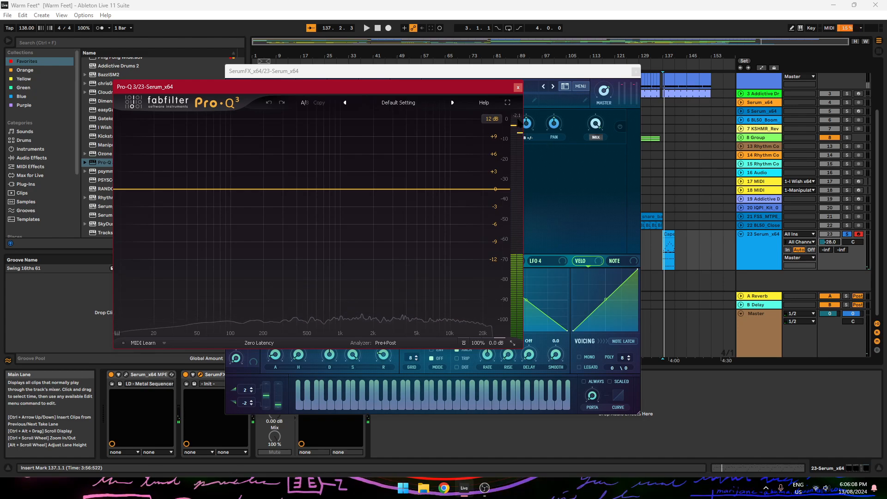
{"action": "left_click_drag", "start_coordinate": [822, 235], "coordinate": [822, 252]}
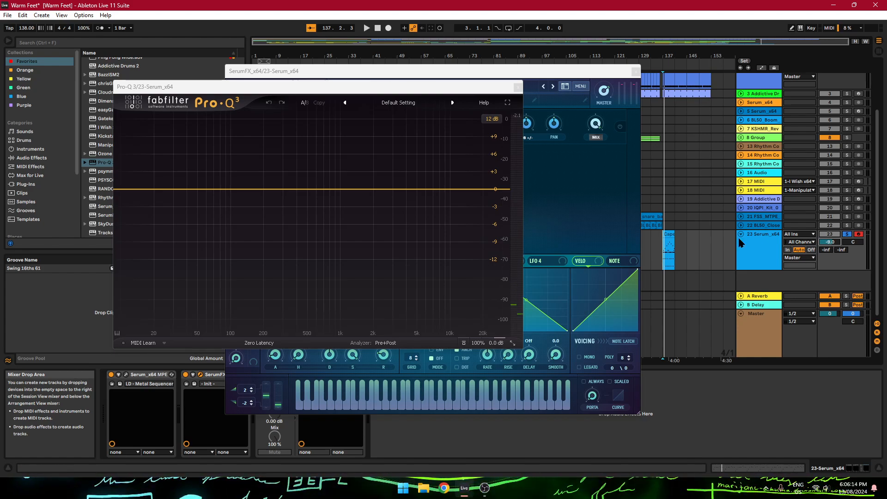
Step: Re-enable the SerumFX filter and play the soloed lead to check its peak level in Pro-Q 3
{"action": "left_click_drag", "start_coordinate": [399, 105], "coordinate": [377, 128]}
{"action": "left_click_drag", "start_coordinate": [408, 88], "coordinate": [412, 157]}
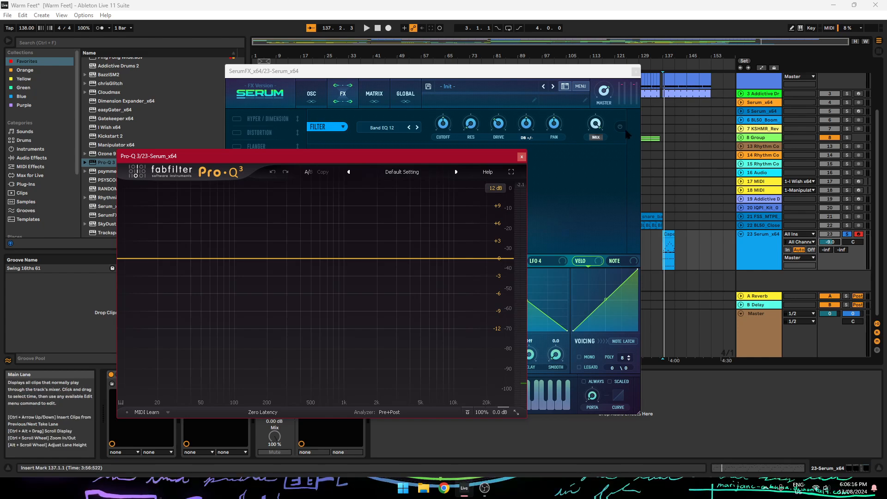
{"action": "left_click", "coordinate": [619, 127]}
{"action": "left_click_drag", "start_coordinate": [215, 156], "coordinate": [343, 155]}
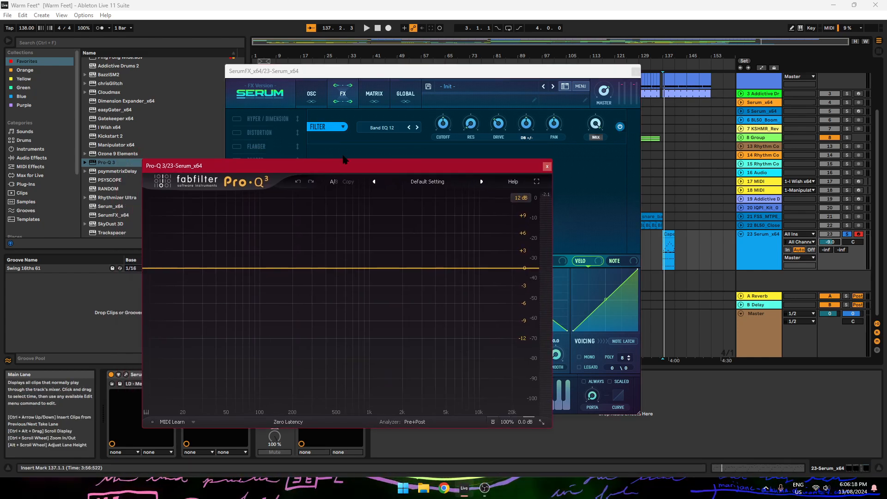
{"action": "left_click", "coordinate": [505, 129]}
{"action": "left_click", "coordinate": [396, 169]}
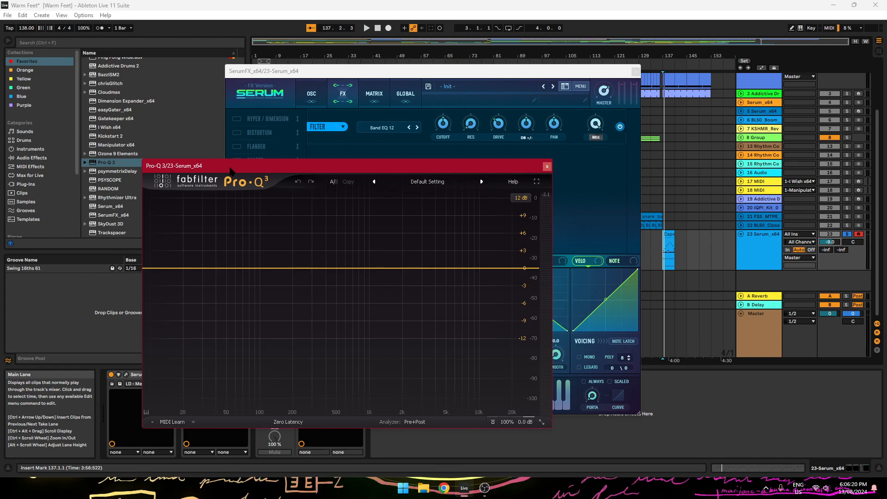
{"action": "key", "text": "space"}
{"action": "left_click_drag", "start_coordinate": [396, 169], "coordinate": [385, 145]}
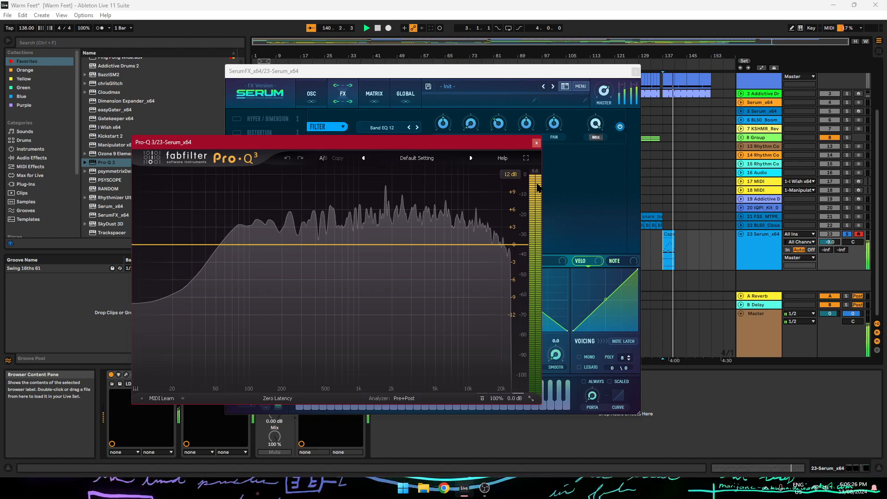
{"action": "key", "text": "space"}
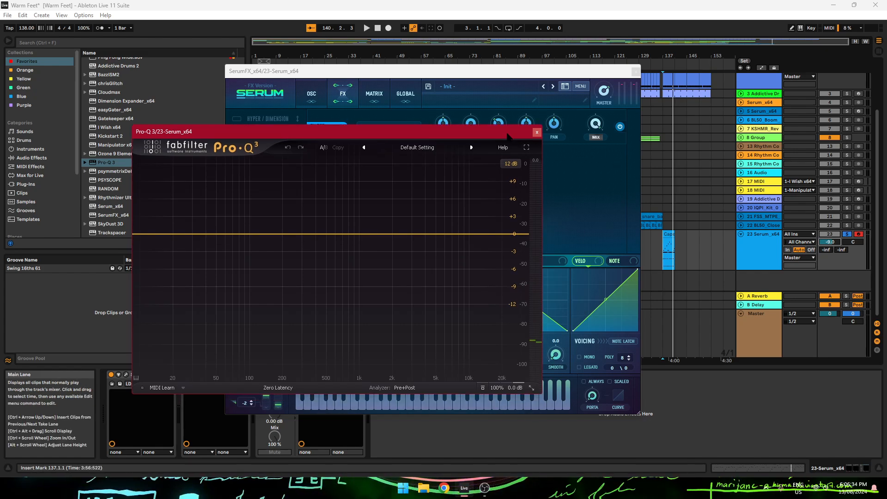
Step: Raise the SerumFX filter's Drive during playback and move the Pro-Q 3 window clear of the filter controls
{"action": "key", "text": "space"}
{"action": "left_click_drag", "start_coordinate": [509, 140], "coordinate": [505, 158]}
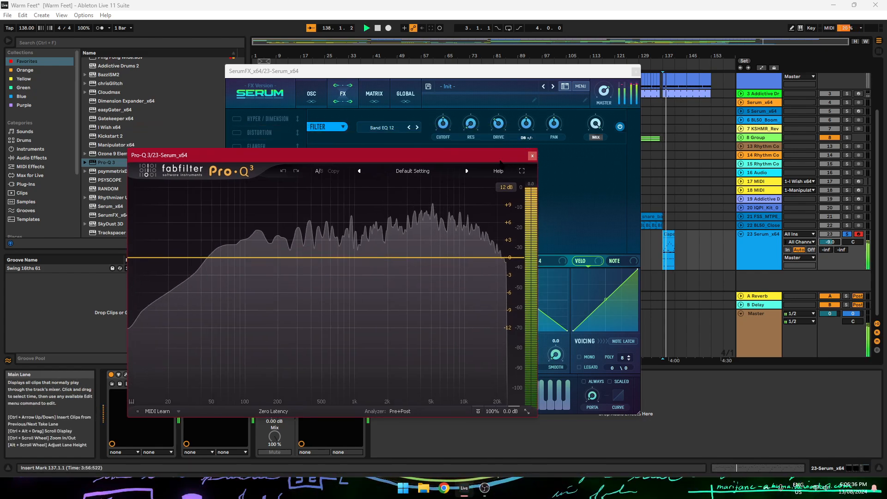
{"action": "left_click_drag", "start_coordinate": [499, 124], "coordinate": [499, 108]}
{"action": "left_click_drag", "start_coordinate": [217, 155], "coordinate": [526, 177]}
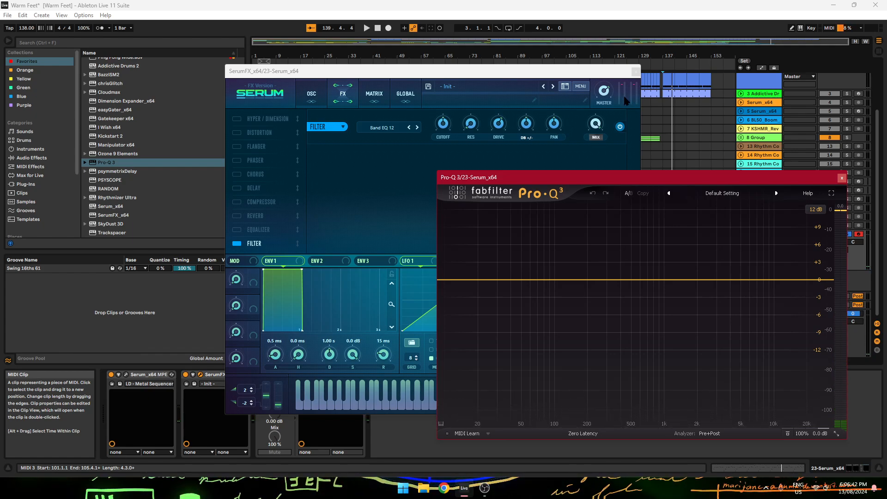
{"action": "left_click_drag", "start_coordinate": [736, 179], "coordinate": [709, 185]}
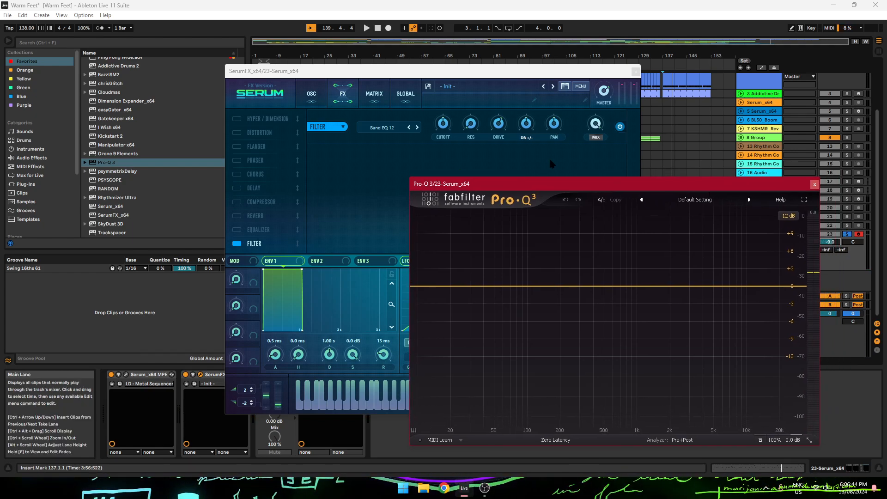
Step: Set the SerumFX filter's DB +/- to 86% and play the lead to check its peaks in Pro-Q 3
{"action": "left_click_drag", "start_coordinate": [527, 128], "coordinate": [527, 127]}
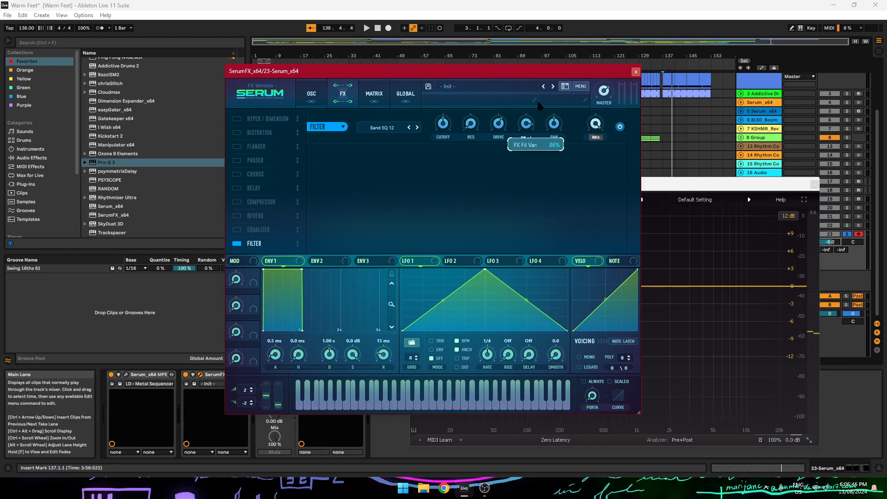
{"action": "left_click_drag", "start_coordinate": [704, 183], "coordinate": [698, 175]}
{"action": "key", "text": "space"}
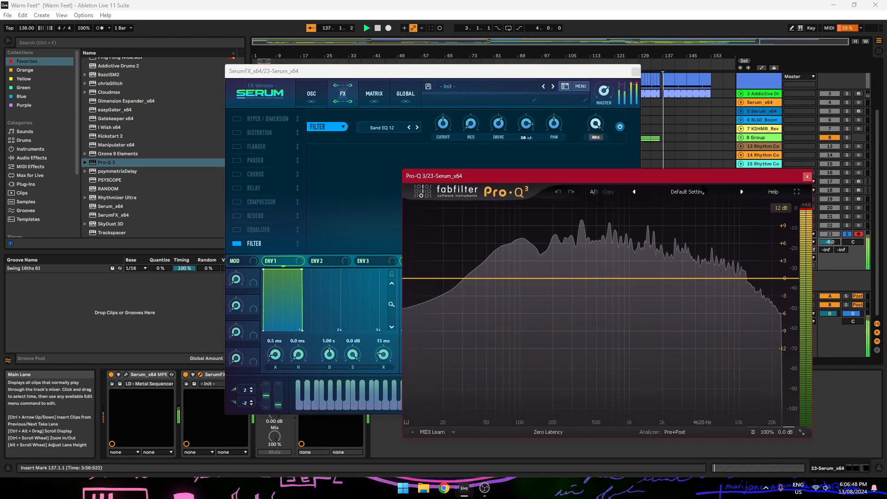
{"action": "key", "text": "space"}
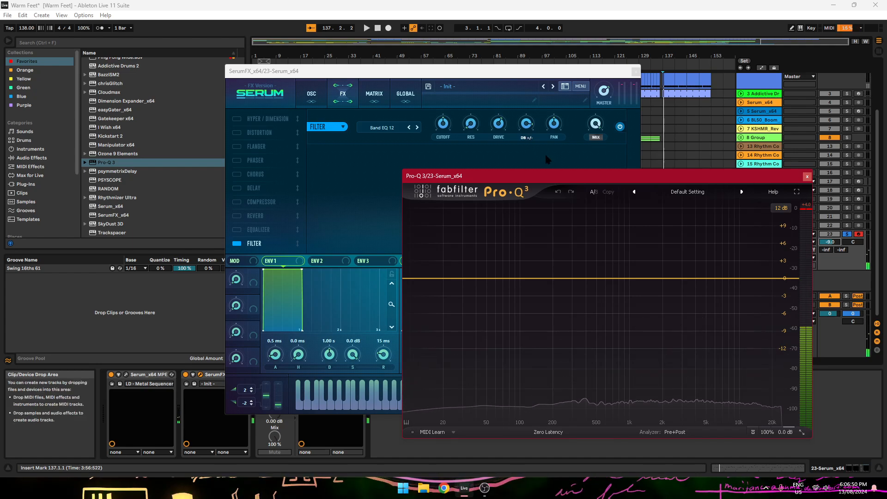
{"action": "left_click", "coordinate": [544, 161]}
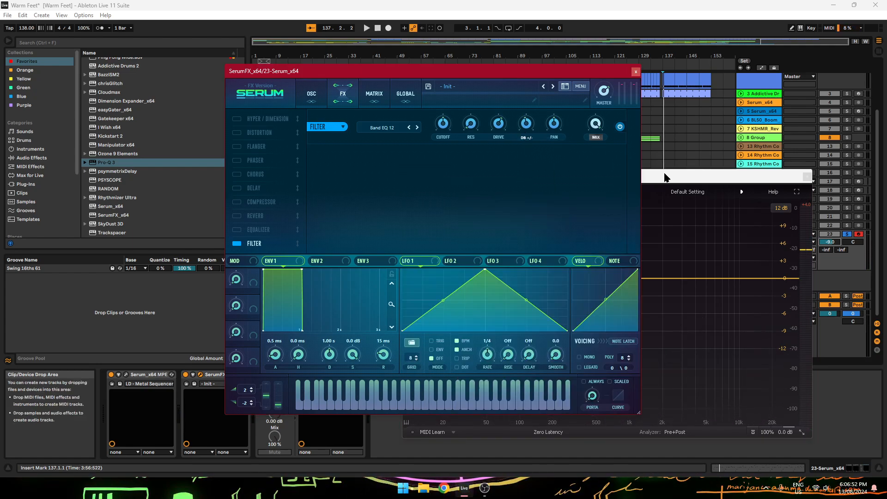
{"action": "left_click", "coordinate": [699, 182]}
{"action": "key", "text": "space"}
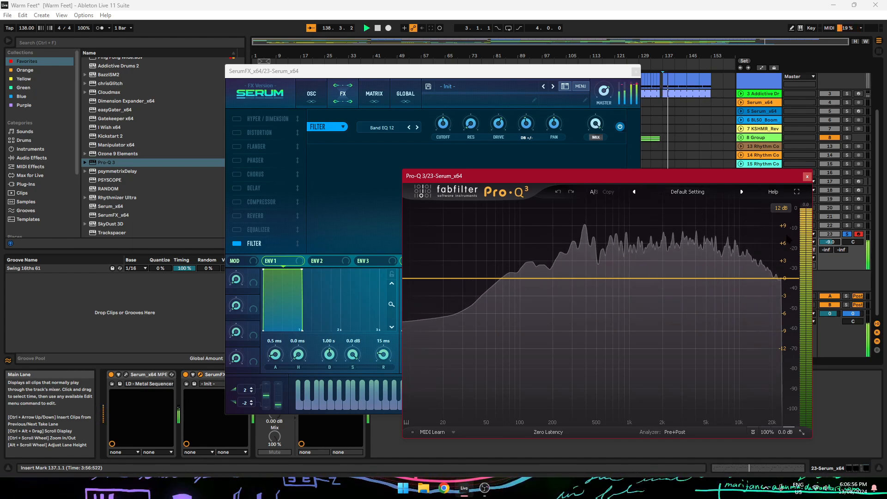
{"action": "left_click_drag", "start_coordinate": [647, 176], "coordinate": [643, 178]}
{"action": "key", "text": "space"}
Step: Try the filter's DB +/- at about 47%, replaying the lead to compare its level in Pro-Q 3
{"action": "left_click", "coordinate": [525, 132]}
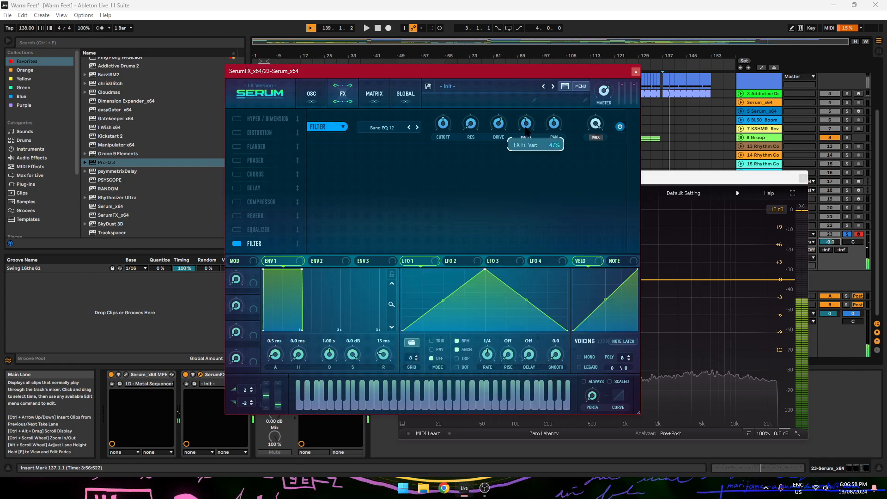
{"action": "left_click_drag", "start_coordinate": [707, 180], "coordinate": [704, 175]}
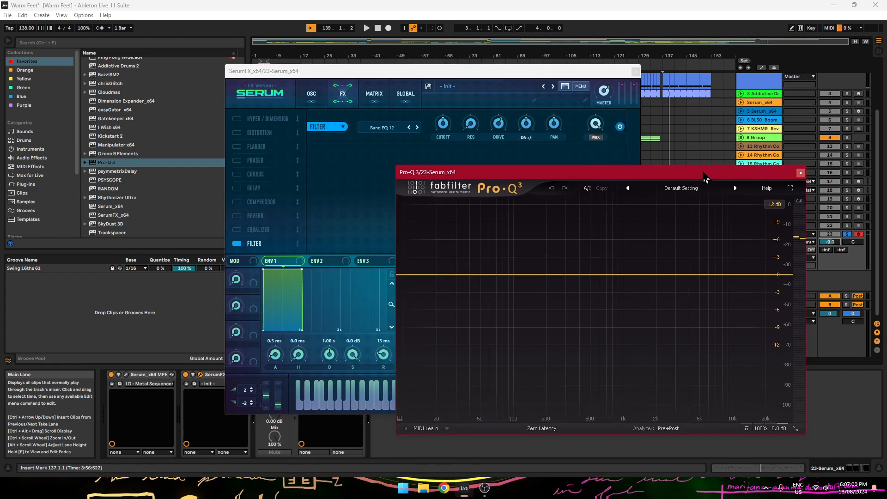
{"action": "key", "text": "space"}
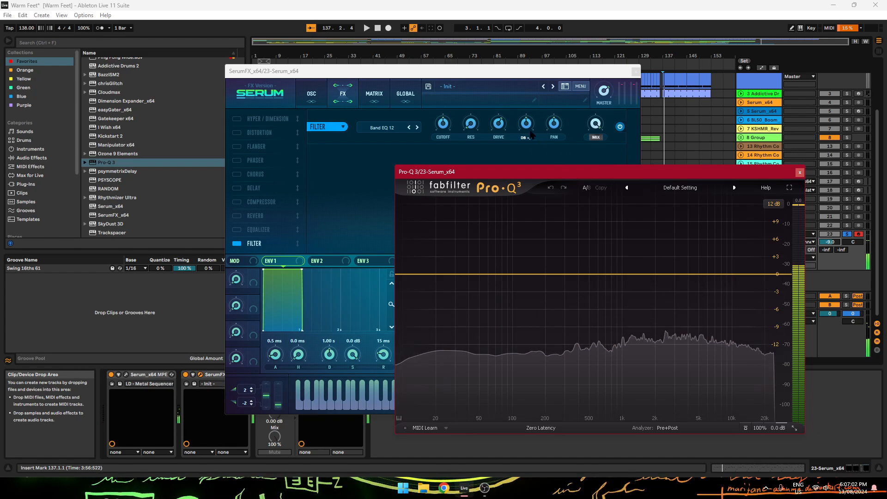
{"action": "left_click", "coordinate": [527, 125]}
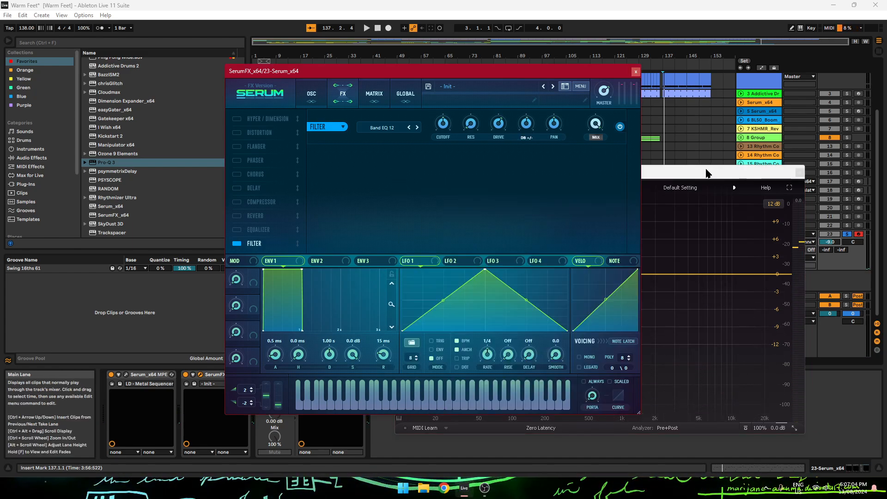
{"action": "left_click_drag", "start_coordinate": [702, 175], "coordinate": [698, 172]}
{"action": "key", "text": "space"}
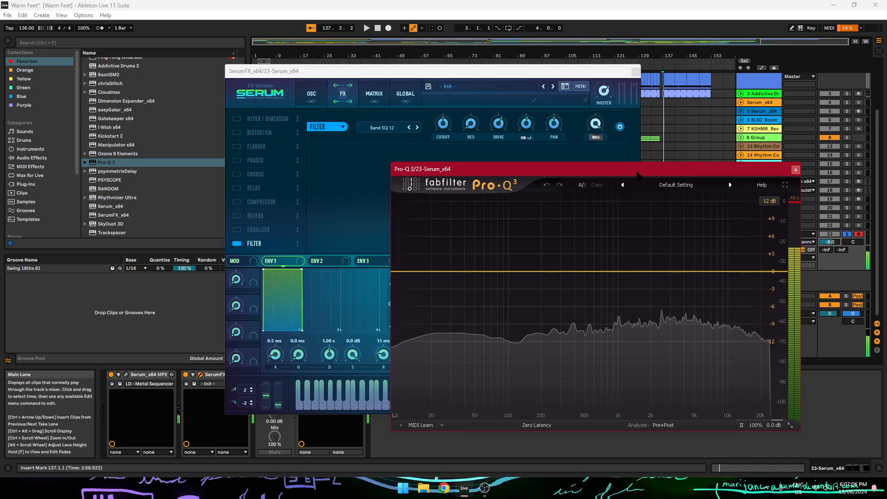
Step: Set the filter's DB +/- to 50% and its Drive to about 56%, and play the lead to check the level
{"action": "left_click", "coordinate": [526, 131]}
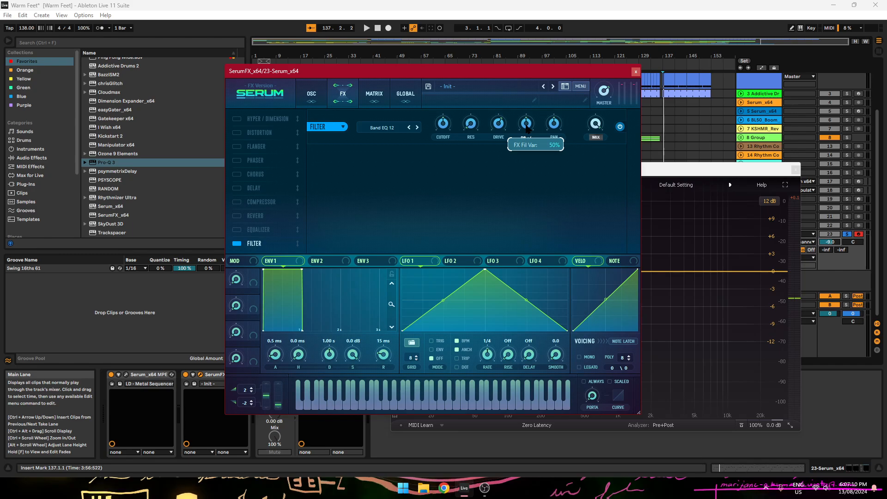
{"action": "mouse_move", "coordinate": [496, 131]}
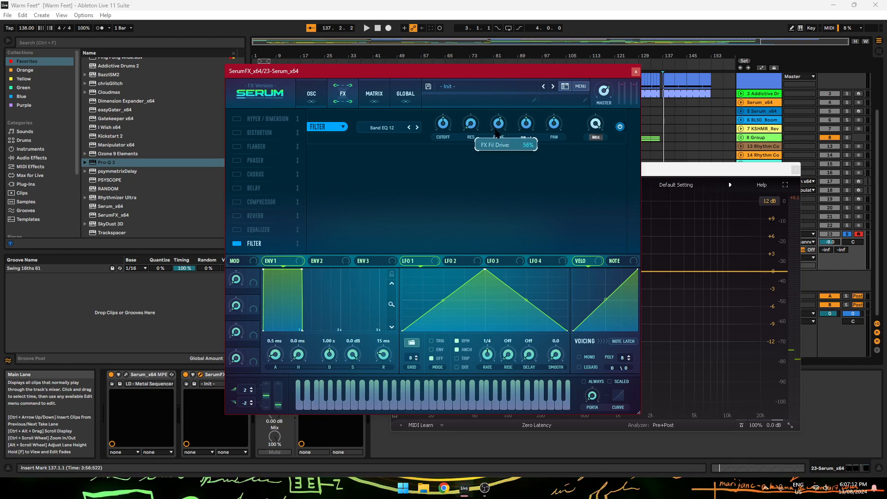
{"action": "scroll", "coordinate": [498, 136], "scroll_direction": "down", "scroll_amount": 3}
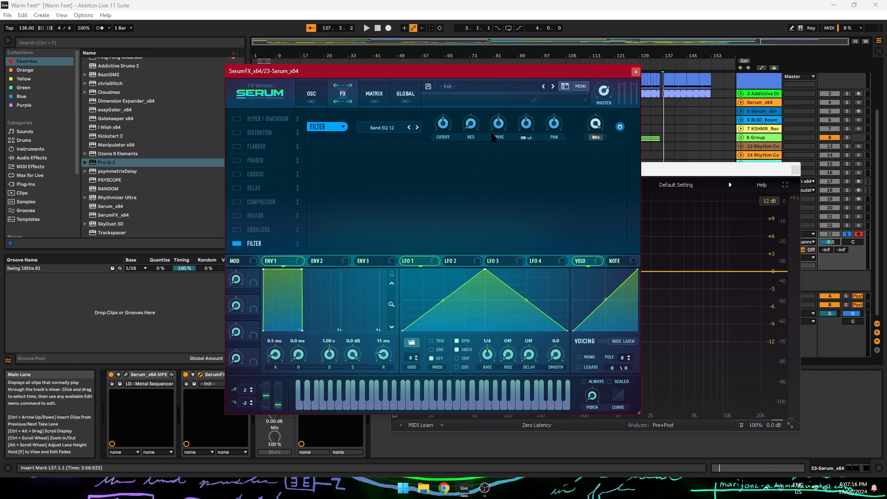
{"action": "left_click", "coordinate": [718, 175]}
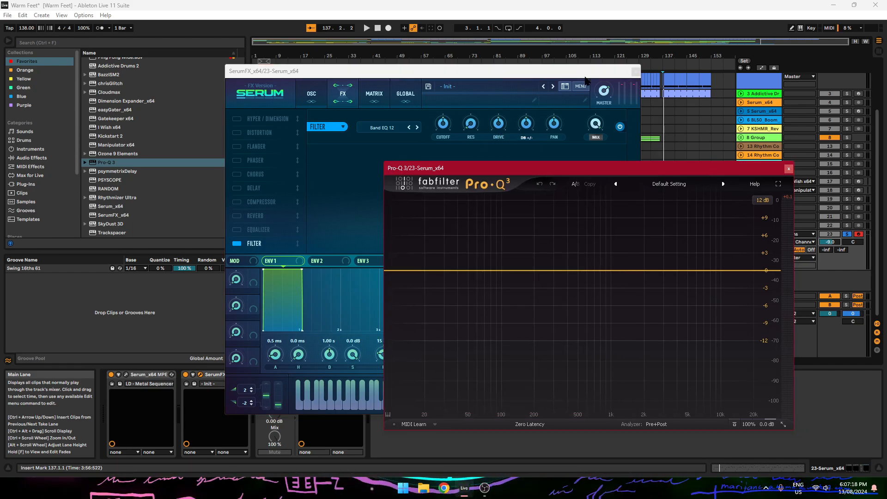
{"action": "left_click_drag", "start_coordinate": [701, 172], "coordinate": [682, 173]}
{"action": "key", "text": "space"}
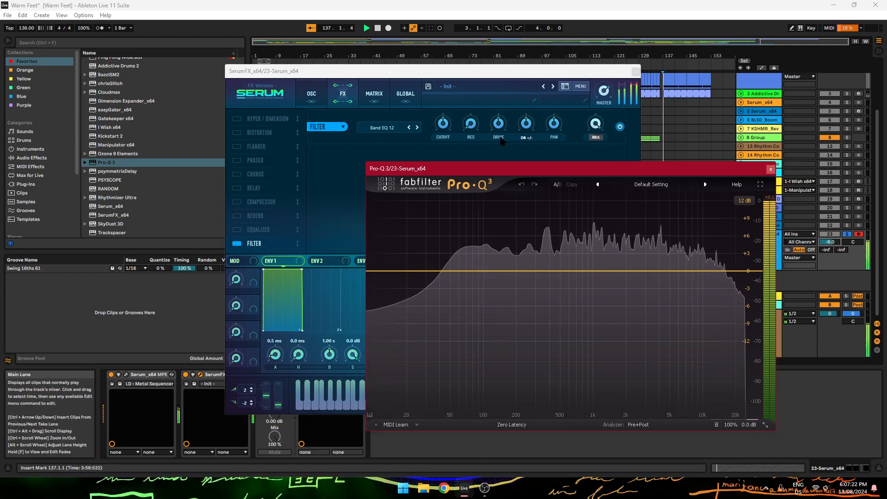
{"action": "key", "text": "space"}
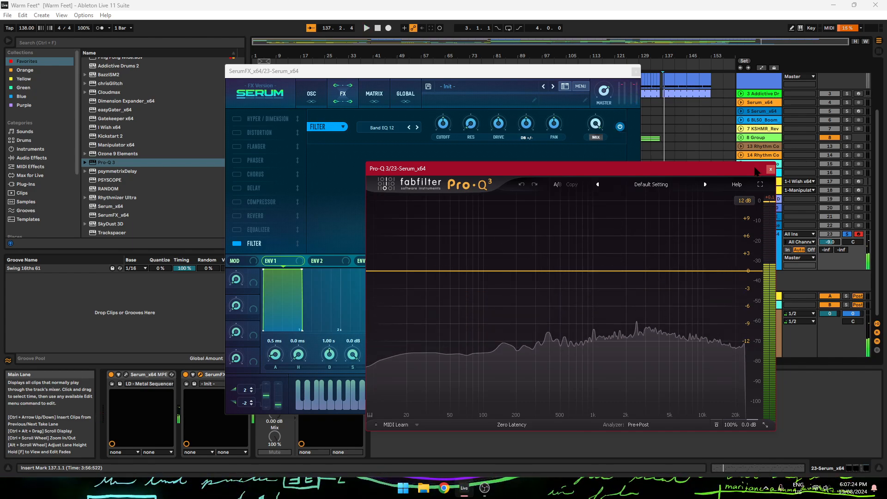
Step: Fine-tune the SerumFX filter's Drive and play the lead again to check its peak level in Pro-Q 3
{"action": "left_click_drag", "start_coordinate": [527, 168], "coordinate": [508, 165]}
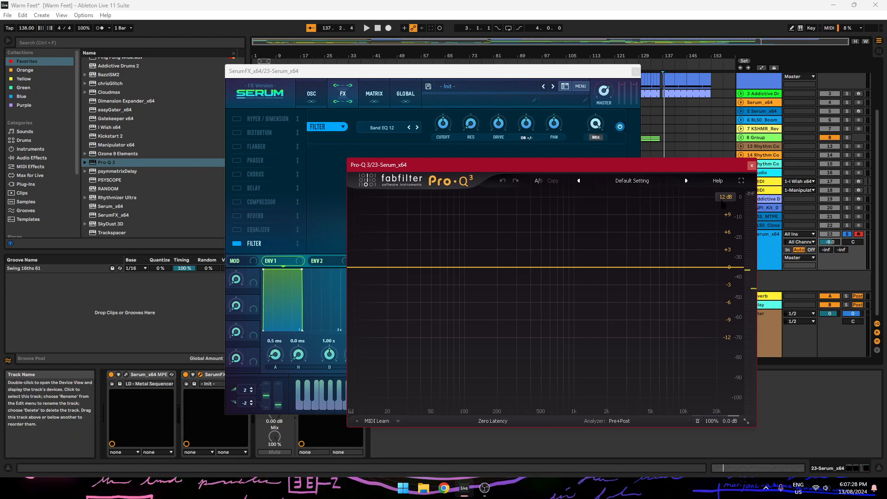
{"action": "left_click", "coordinate": [500, 131]}
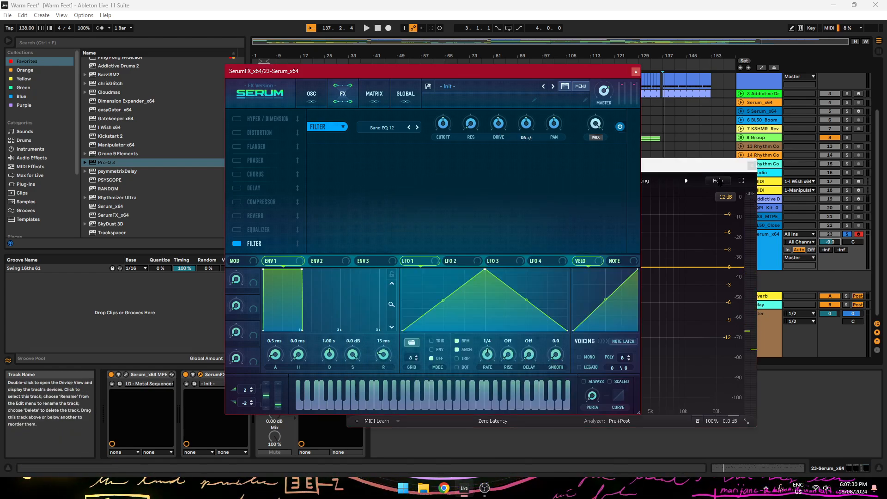
{"action": "left_click", "coordinate": [686, 168]}
{"action": "key", "text": "space"}
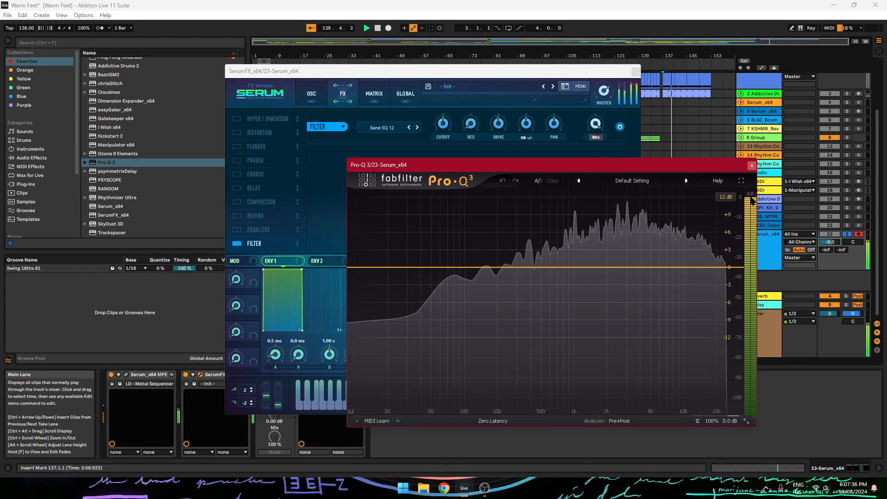
{"action": "key", "text": "space"}
{"action": "left_click_drag", "start_coordinate": [691, 168], "coordinate": [676, 169]}
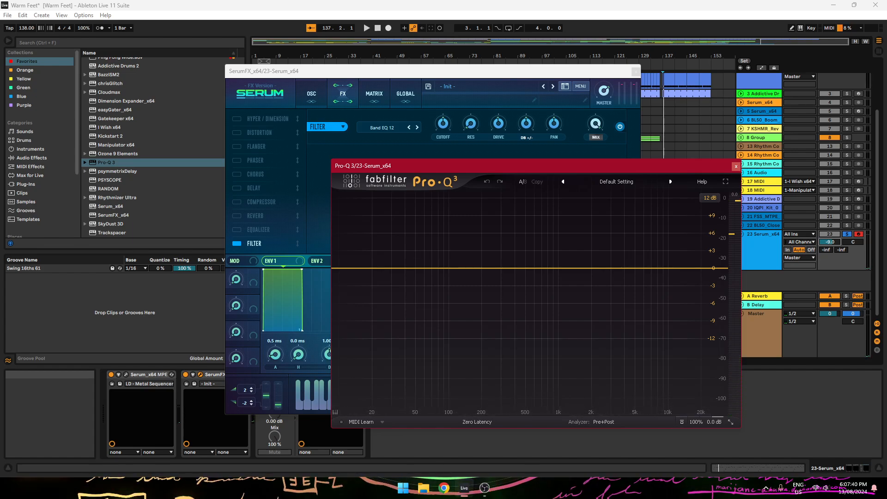
Step: Unsolo track 23, play the lead with the full mix, and bring the SerumFX window back to the front
{"action": "left_click_drag", "start_coordinate": [648, 180], "coordinate": [615, 187]}
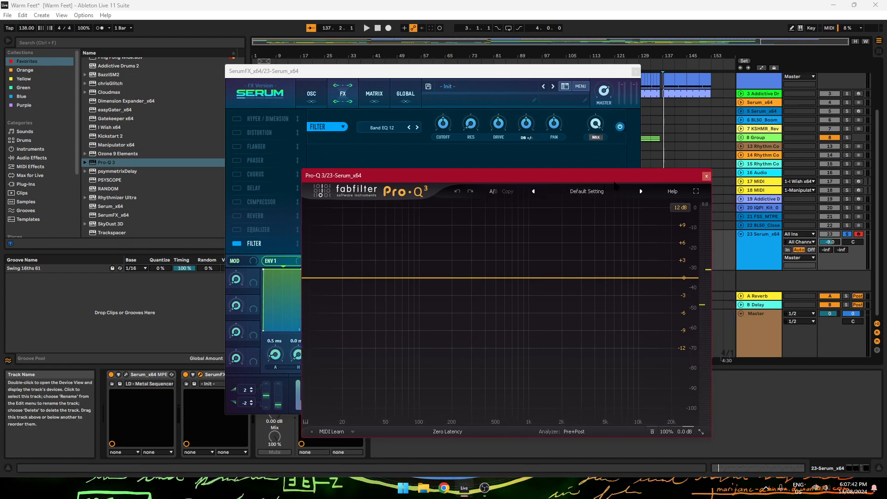
{"action": "left_click", "coordinate": [849, 238]}
{"action": "key", "text": "space"}
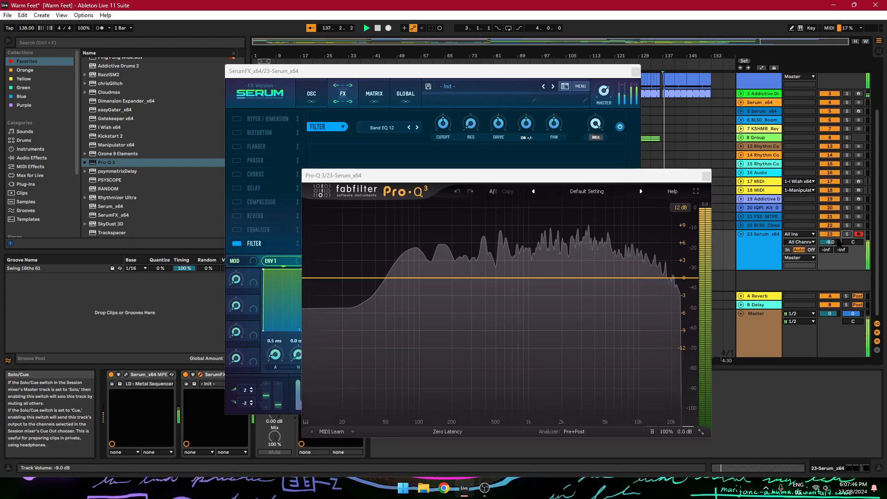
{"action": "left_click_drag", "start_coordinate": [689, 176], "coordinate": [671, 176]}
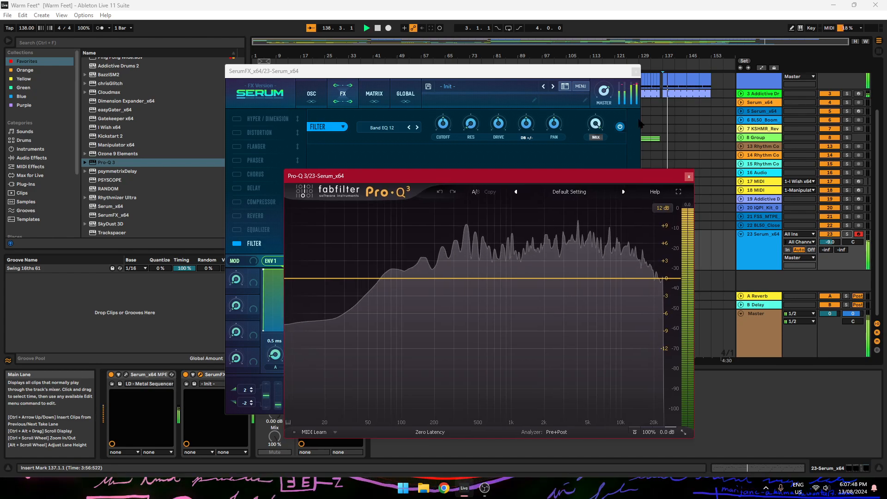
{"action": "left_click", "coordinate": [633, 89]}
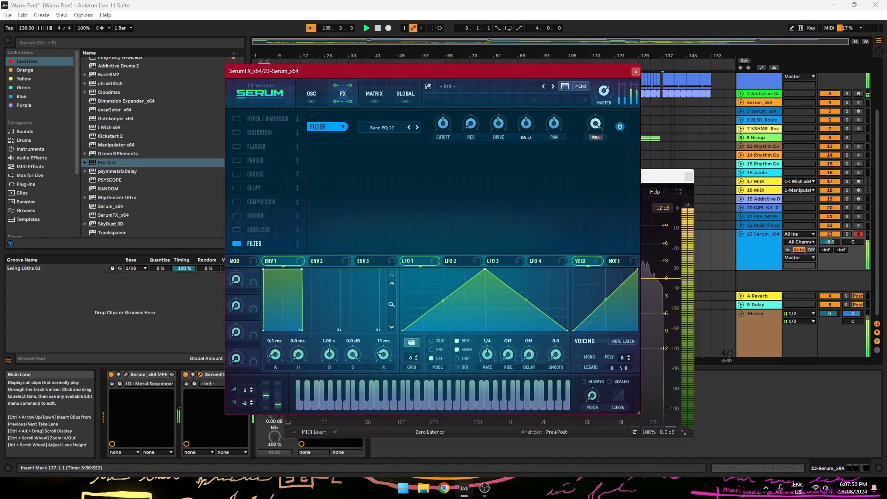
Step: Play the lead with the SerumFX filter switched off and on to compare its level in Pro-Q 3
{"action": "left_click", "coordinate": [658, 178]}
{"action": "left_click_drag", "start_coordinate": [552, 73], "coordinate": [543, 73]}
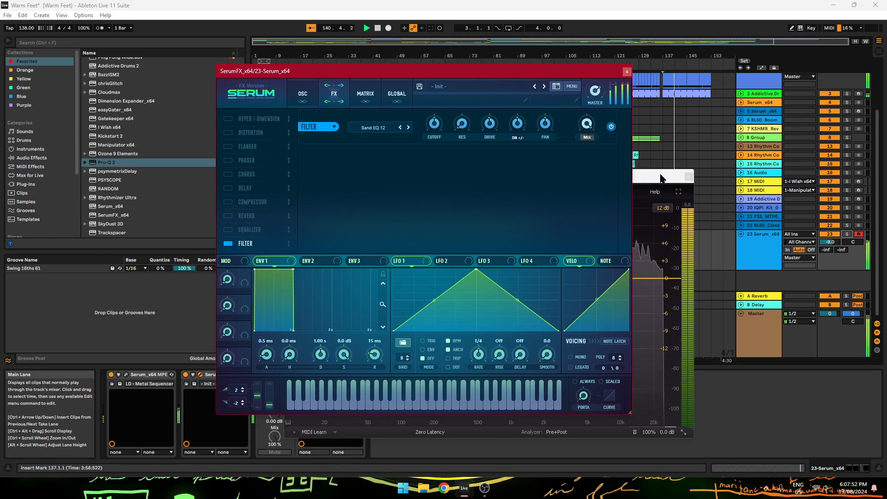
{"action": "left_click", "coordinate": [661, 178]}
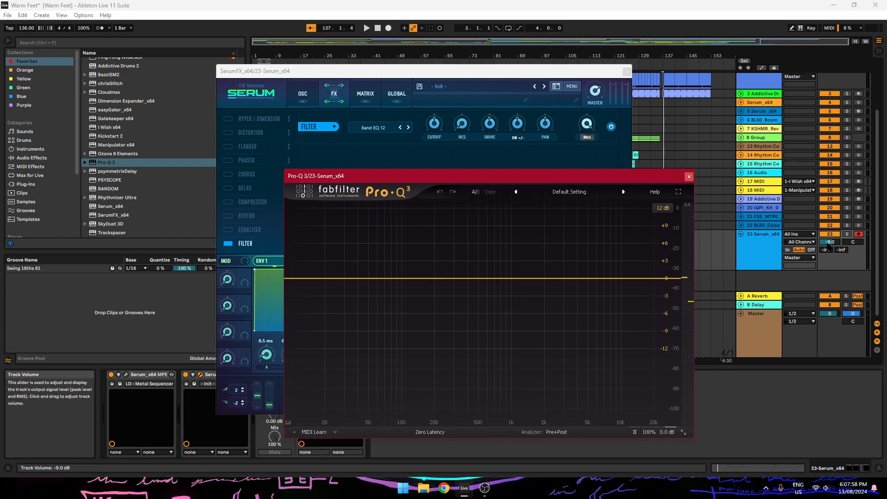
{"action": "left_click", "coordinate": [613, 133]}
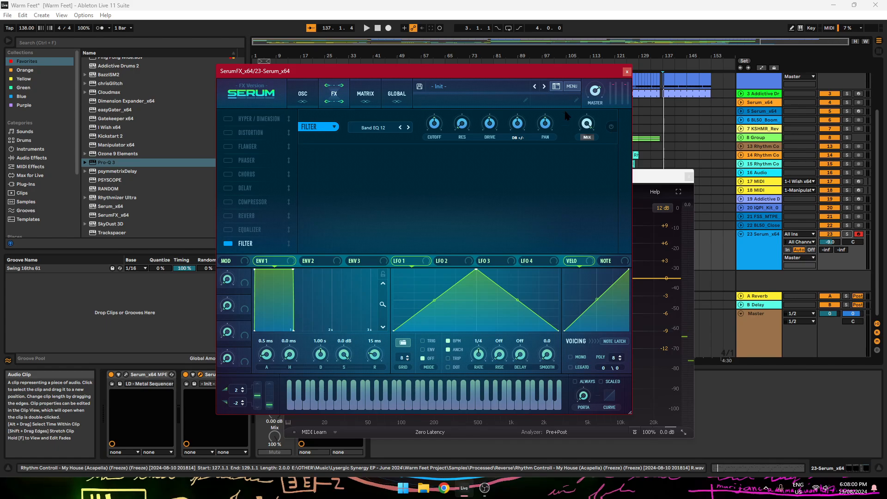
{"action": "key", "text": "space"}
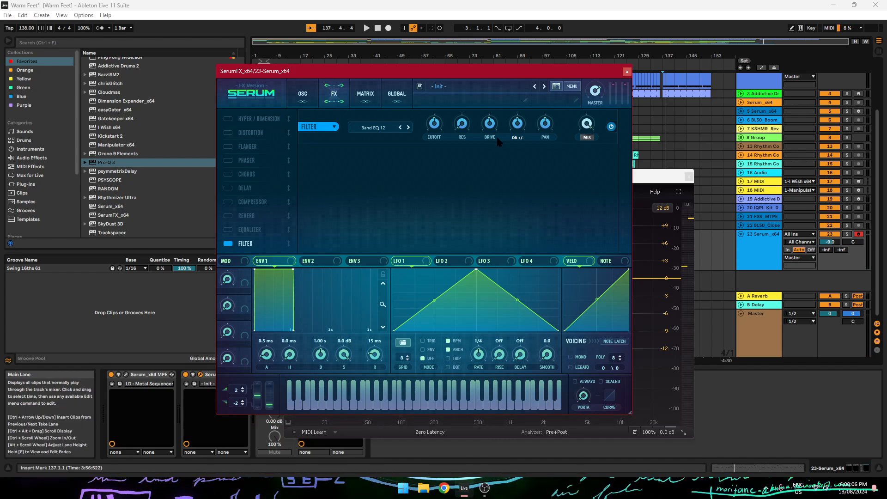
{"action": "key", "text": "space"}
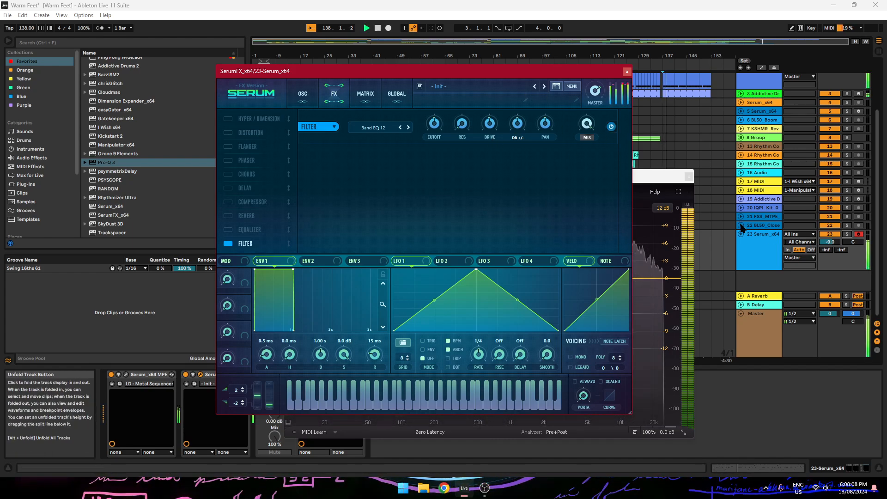
{"action": "key", "text": "space"}
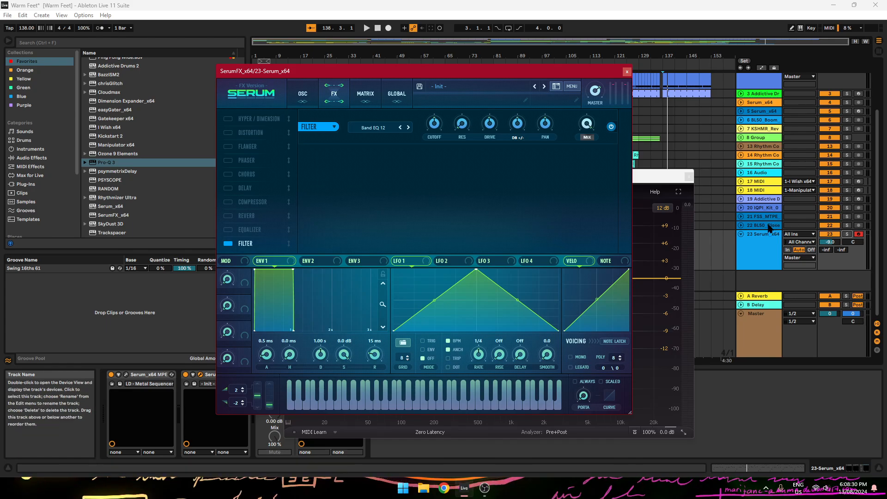
Step: Lower the SerumFX filter's Drive to 28% while playing the lead and watching its level in Pro-Q 3
{"action": "mouse_move", "coordinate": [491, 131]}
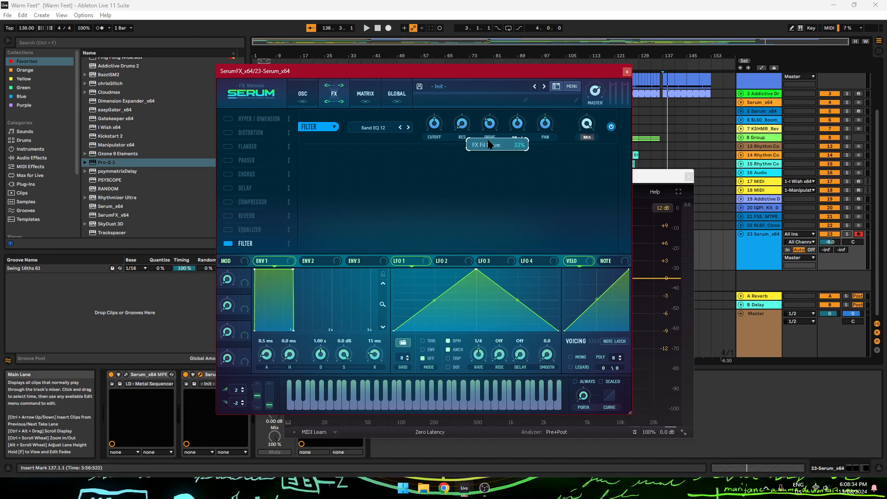
{"action": "left_click_drag", "start_coordinate": [667, 178], "coordinate": [656, 176]}
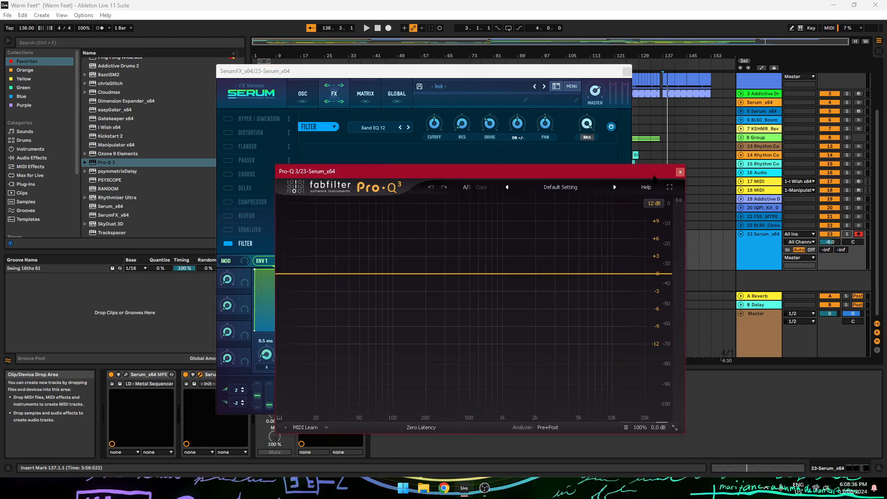
{"action": "key", "text": "space"}
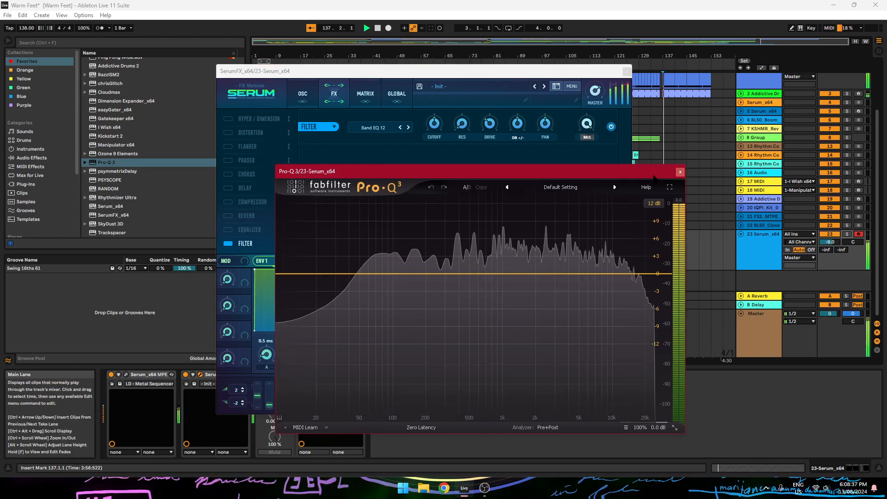
{"action": "double_click", "coordinate": [487, 129]}
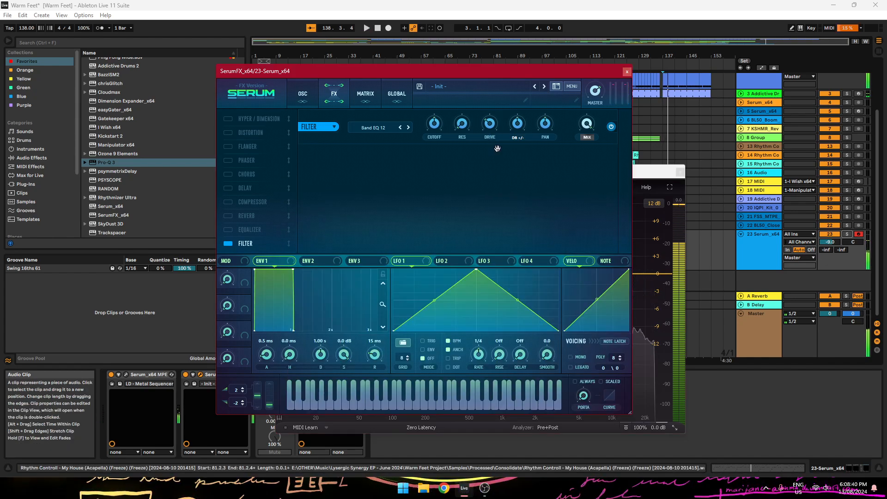
{"action": "key", "text": "space"}
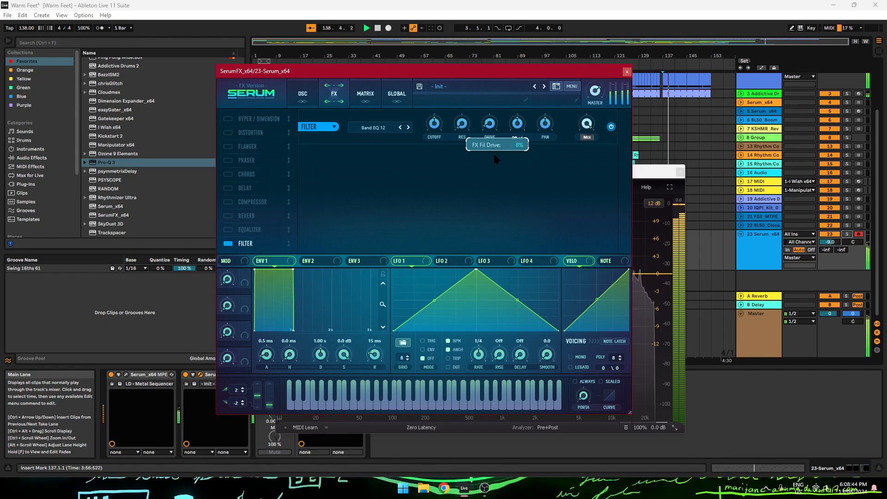
{"action": "left_click_drag", "start_coordinate": [495, 158], "coordinate": [498, 140]}
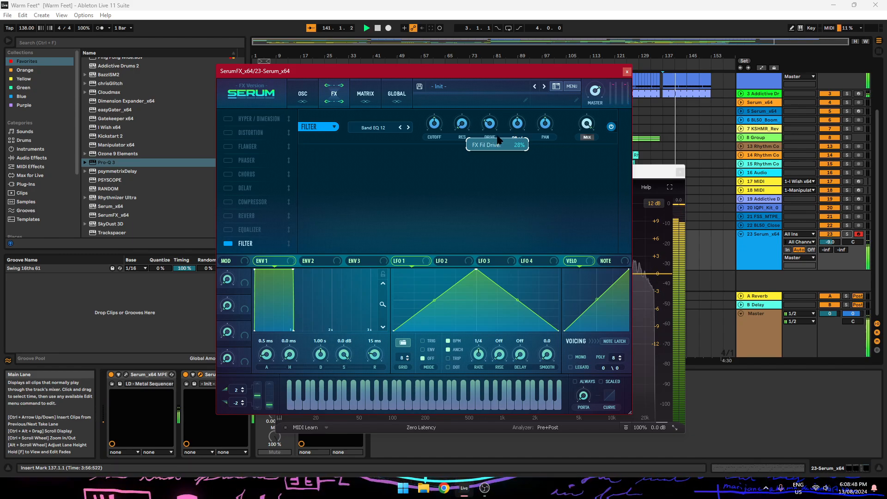
{"action": "left_click", "coordinate": [634, 174]}
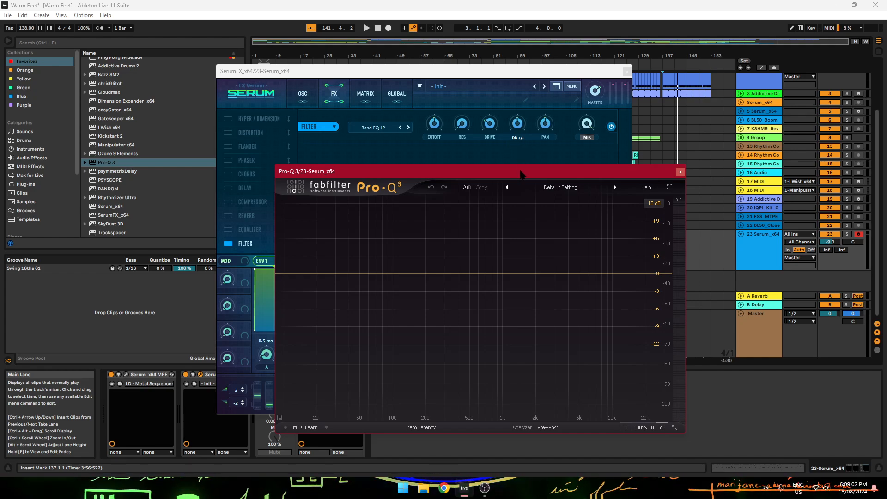
Step: Load the Band Pass Narrow preset in Pro-Q 3, centre the wide band at about 1070 Hz, and play the lead
{"action": "left_click_drag", "start_coordinate": [522, 172], "coordinate": [520, 160]}
{"action": "left_click", "coordinate": [571, 177]}
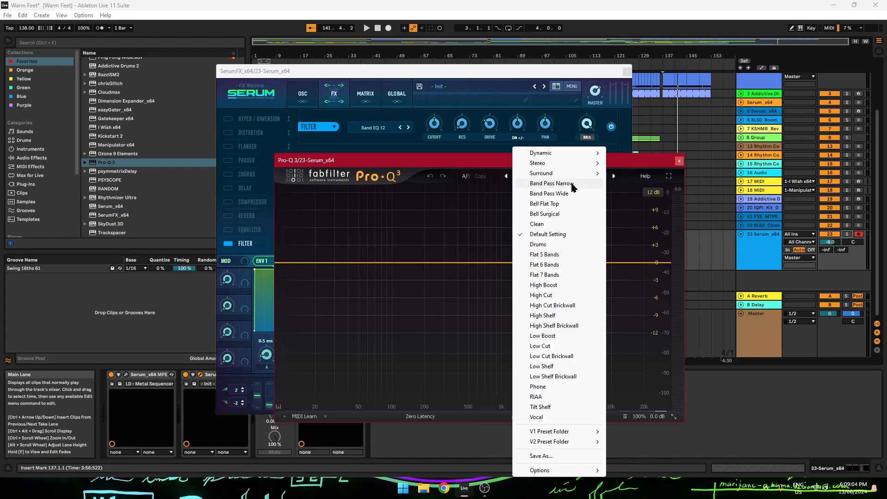
{"action": "left_click", "coordinate": [573, 184]}
{"action": "mouse_move", "coordinate": [502, 263]}
{"action": "left_mouse_down"}
{"action": "mouse_move", "coordinate": [492, 263]}
{"action": "mouse_move", "coordinate": [505, 263]}
{"action": "left_mouse_up"}
{"action": "key", "text": "space"}
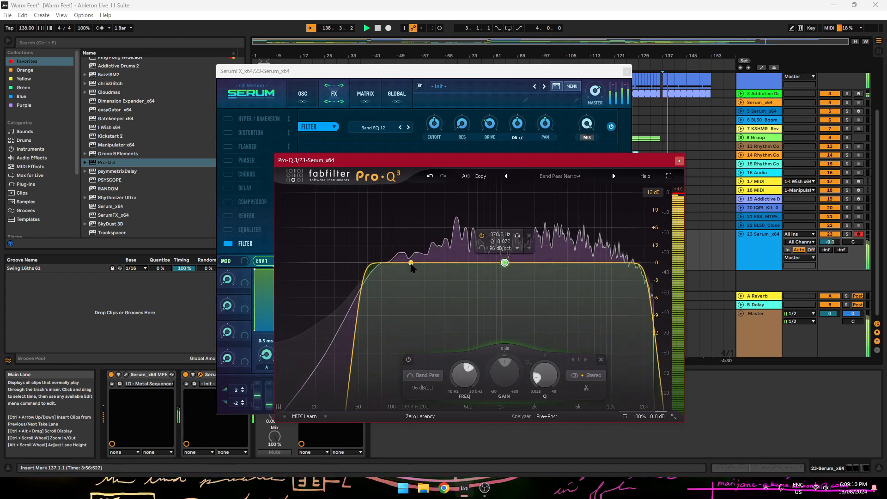
Step: Add a shallow bell cut near 140 Hz and a wider bell cut of about 5 dB near 5 kHz during playback
{"action": "left_click_drag", "start_coordinate": [407, 263], "coordinate": [407, 276]}
{"action": "left_click_drag", "start_coordinate": [588, 263], "coordinate": [565, 292]}
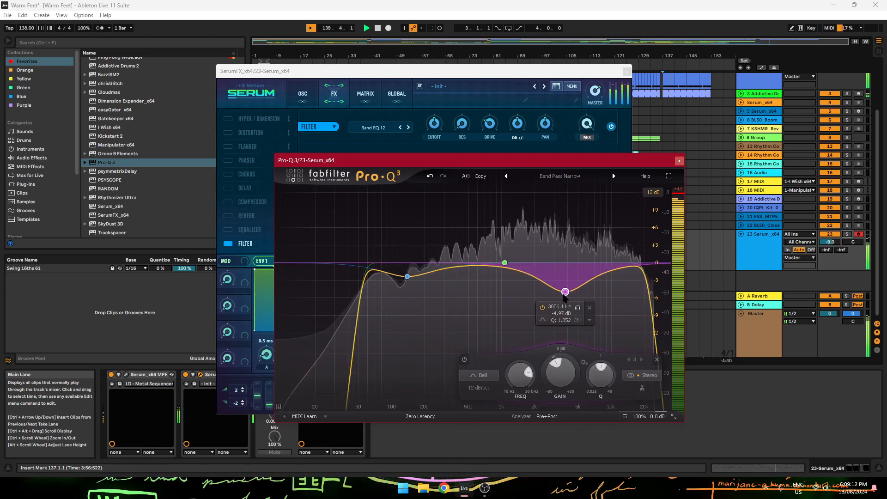
{"action": "left_click_drag", "start_coordinate": [599, 364], "coordinate": [586, 363]}
{"action": "mouse_move", "coordinate": [565, 292]}
{"action": "left_mouse_down"}
{"action": "mouse_move", "coordinate": [512, 292]}
{"action": "mouse_move", "coordinate": [578, 292]}
{"action": "left_mouse_up"}
{"action": "left_click_drag", "start_coordinate": [623, 163], "coordinate": [606, 160]}
{"action": "key", "text": "space"}
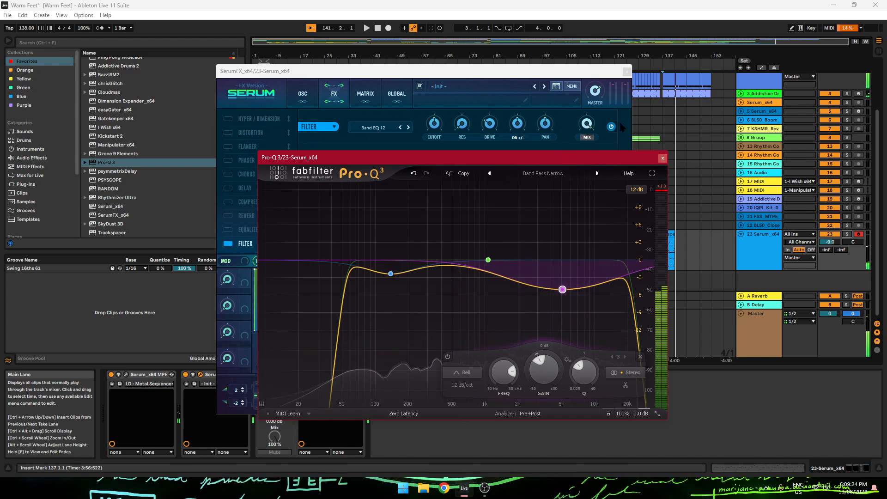
Step: Raise the SerumFX filter's Drive to about 36% and play the lead to check its peak level in Pro-Q 3
{"action": "left_click", "coordinate": [575, 75]}
{"action": "mouse_move", "coordinate": [597, 95]}
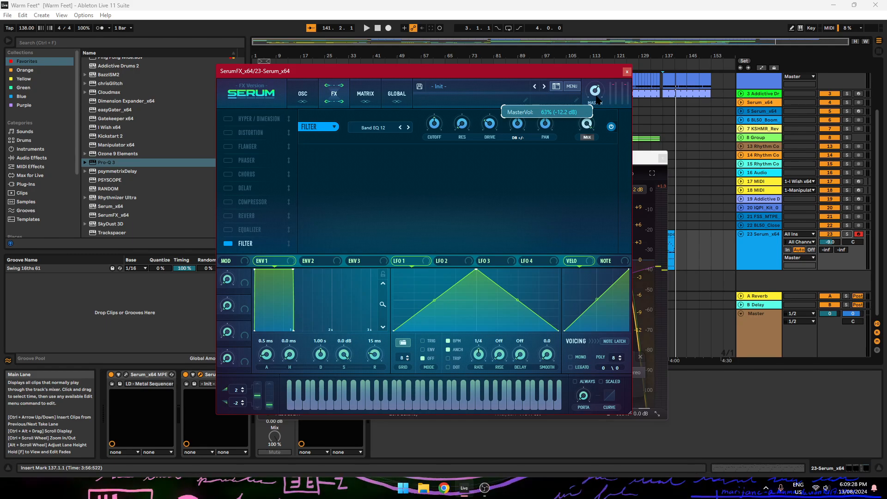
{"action": "left_click", "coordinate": [636, 158]}
{"action": "key", "text": "space"}
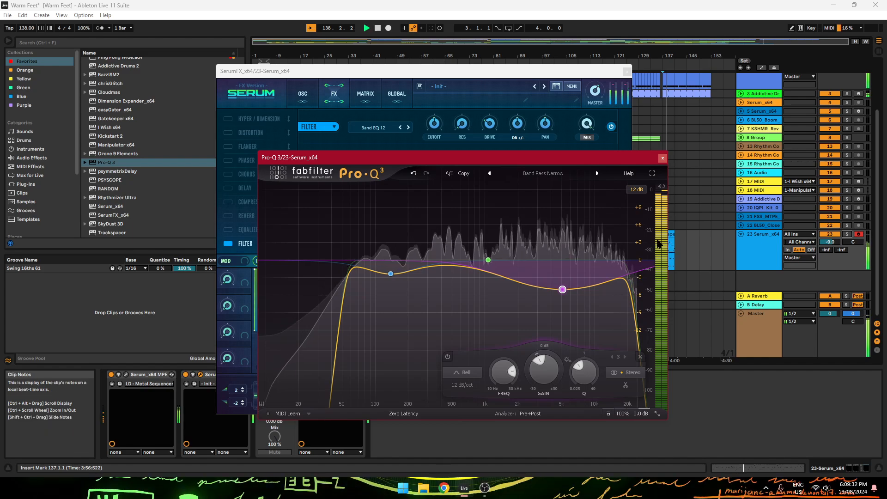
{"action": "left_click", "coordinate": [494, 125]}
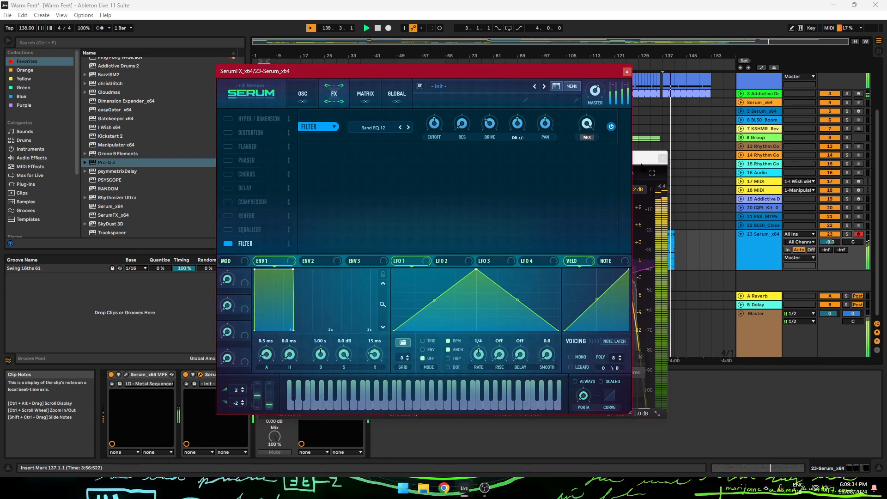
{"action": "left_click", "coordinate": [641, 161]}
{"action": "left_click", "coordinate": [489, 124]}
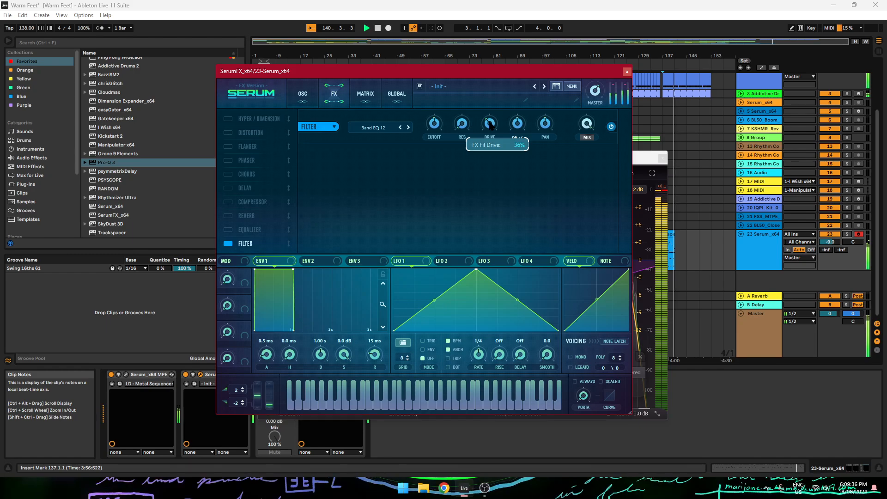
{"action": "left_click", "coordinate": [637, 158]}
{"action": "key", "text": "space"}
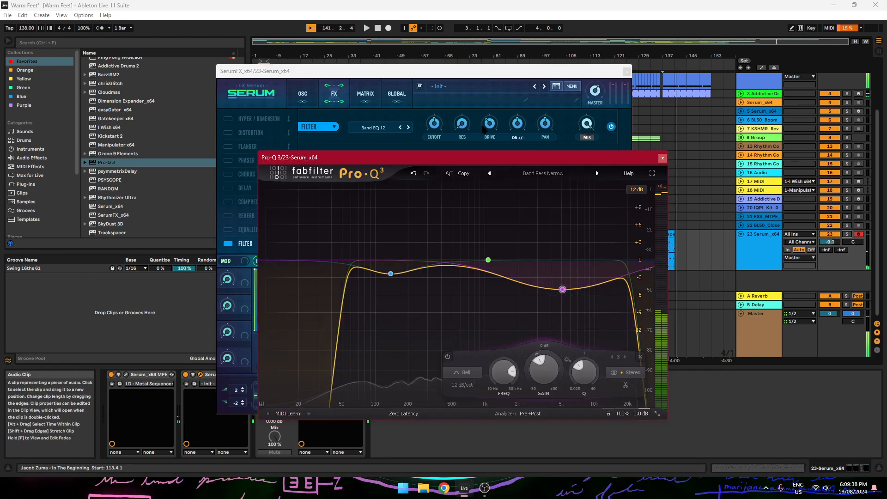
Step: Turn the filter's Drive up slightly more, reset the Pro-Q 3 peak reading, and replay the lead
{"action": "left_click_drag", "start_coordinate": [491, 126], "coordinate": [491, 118]}
{"action": "left_click", "coordinate": [659, 214]}
{"action": "key", "text": "space"}
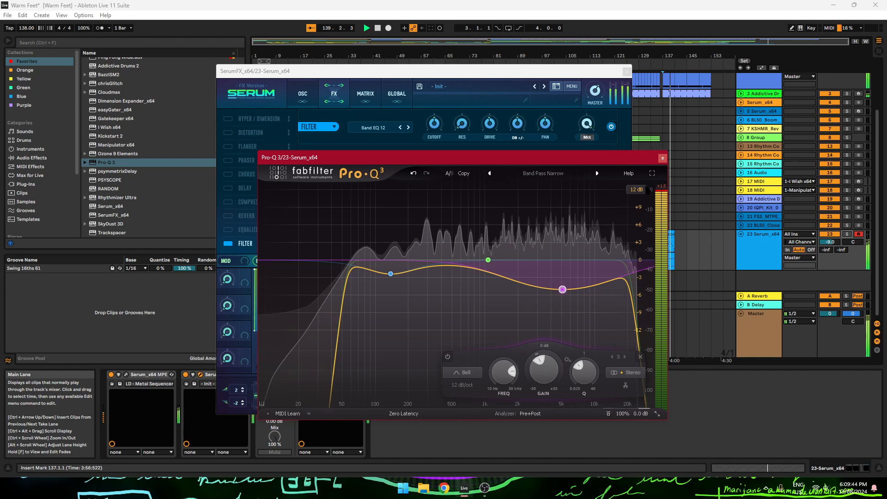
Step: Add a low-mid bell cut of about 2 dB at 250 Hz with Q 0.452 and audition the lead
{"action": "left_click_drag", "start_coordinate": [583, 158], "coordinate": [578, 156]}
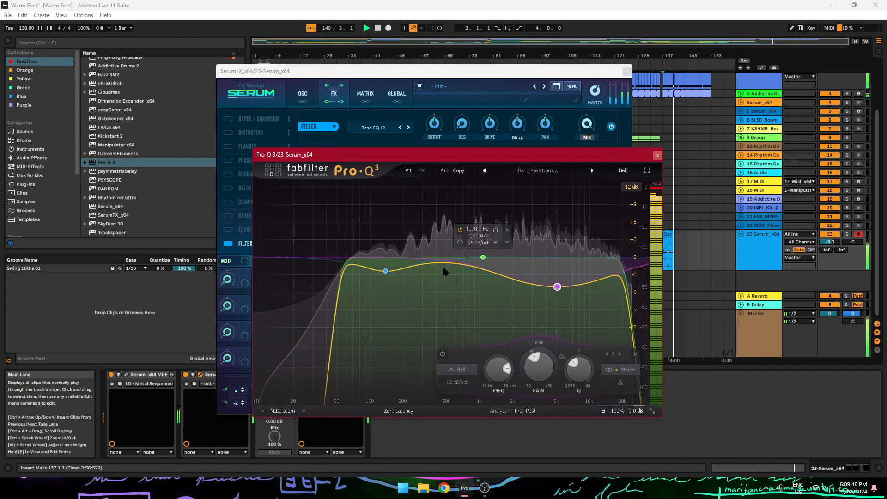
{"action": "left_click_drag", "start_coordinate": [441, 264], "coordinate": [429, 278]}
{"action": "left_click_drag", "start_coordinate": [471, 367], "coordinate": [471, 380]}
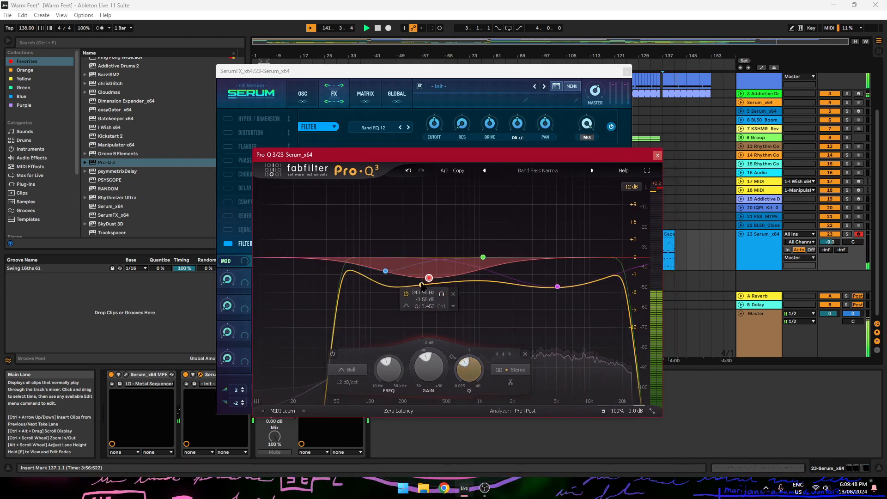
{"action": "left_click_drag", "start_coordinate": [429, 277], "coordinate": [413, 269]}
{"action": "key", "text": "space"}
{"action": "key", "text": "space"}
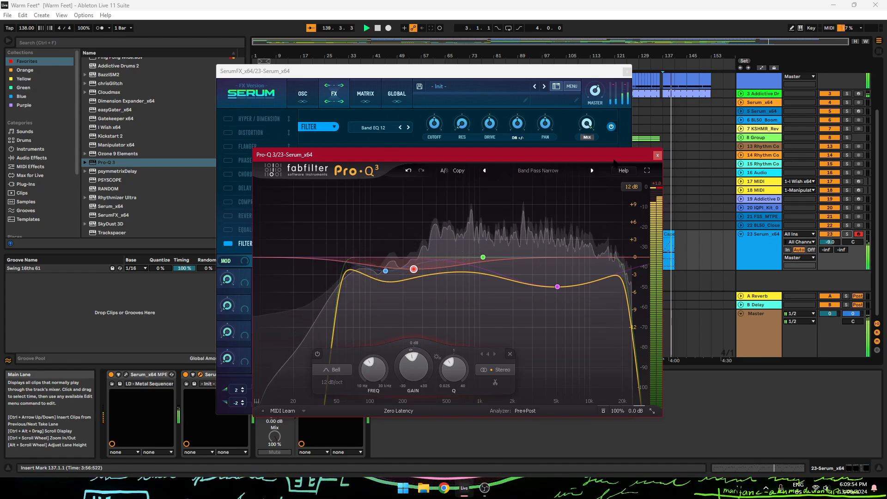
{"action": "left_click_drag", "start_coordinate": [541, 154], "coordinate": [544, 149]}
{"action": "key", "text": "space"}
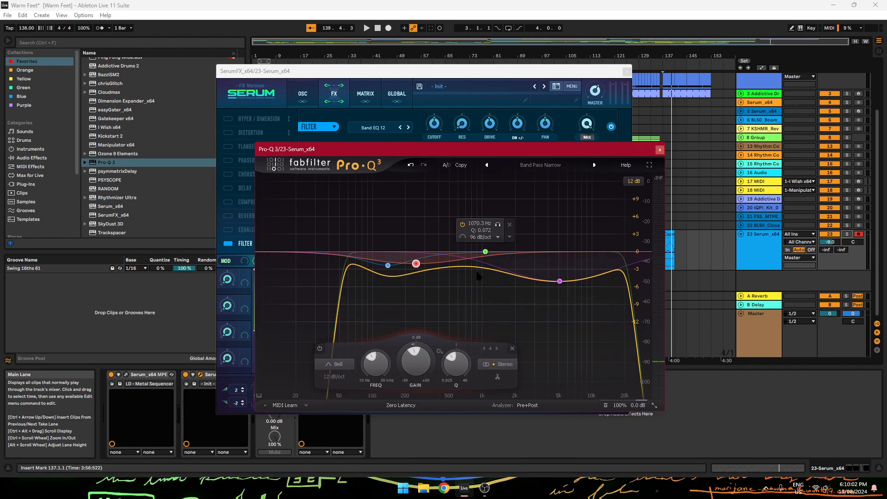
Step: Close both plug-in windows and move Pro-Q 3 ahead of SerumFX in track 23's device chain
{"action": "left_click_drag", "start_coordinate": [616, 153], "coordinate": [672, 121]}
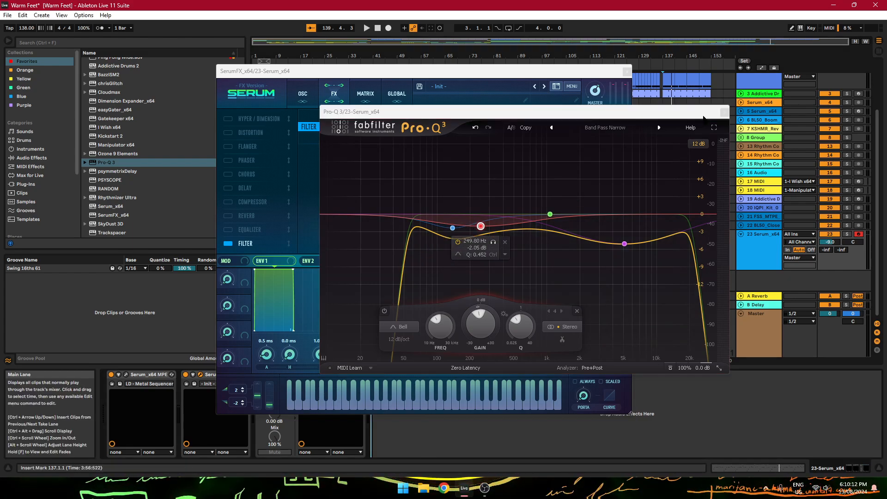
{"action": "left_click", "coordinate": [724, 112]}
{"action": "left_click", "coordinate": [627, 71]}
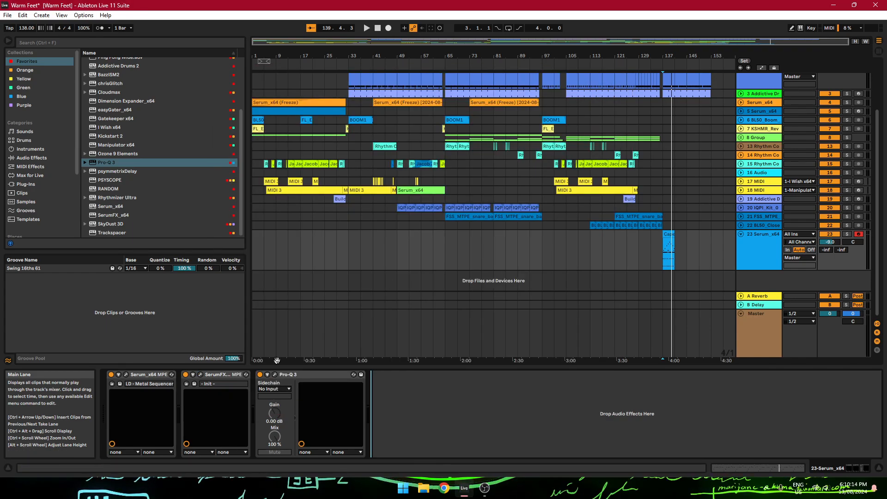
{"action": "left_click_drag", "start_coordinate": [289, 375], "coordinate": [214, 379]}
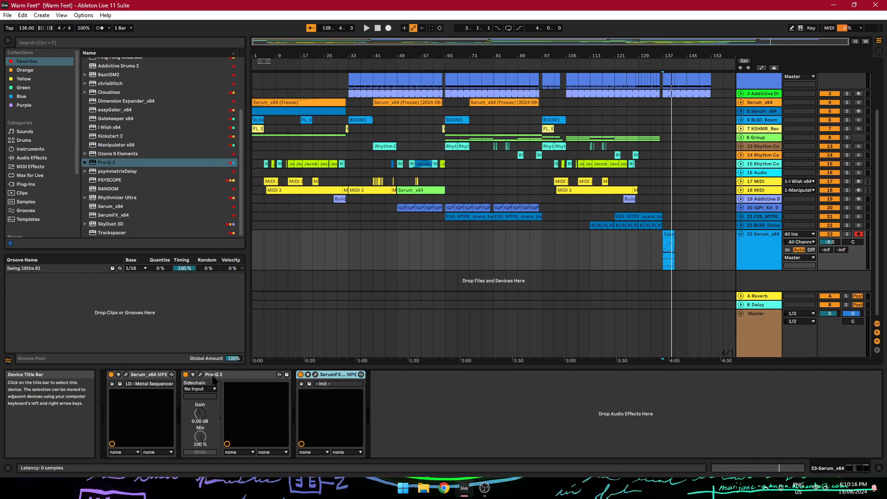
{"action": "left_click", "coordinate": [215, 378]}
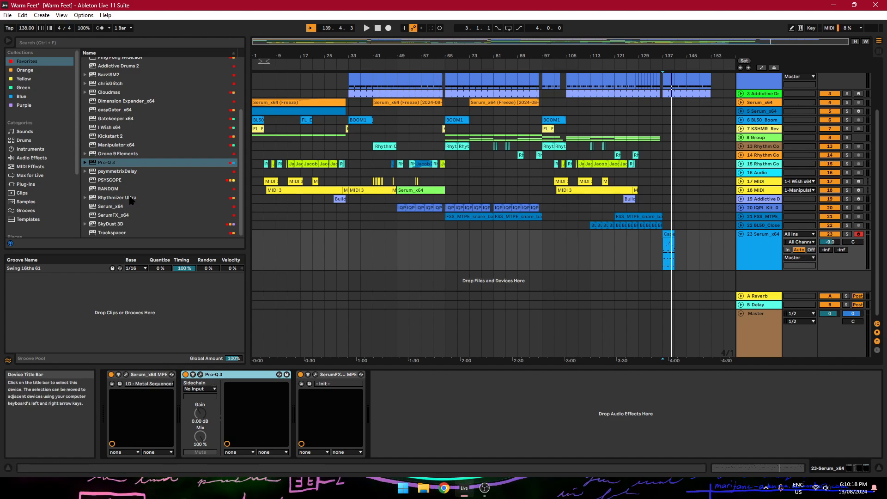
Step: Add a second Pro-Q 3 after SerumFX, arrange its window beside SerumFX, and play the lead
{"action": "left_click_drag", "start_coordinate": [110, 165], "coordinate": [458, 390]}
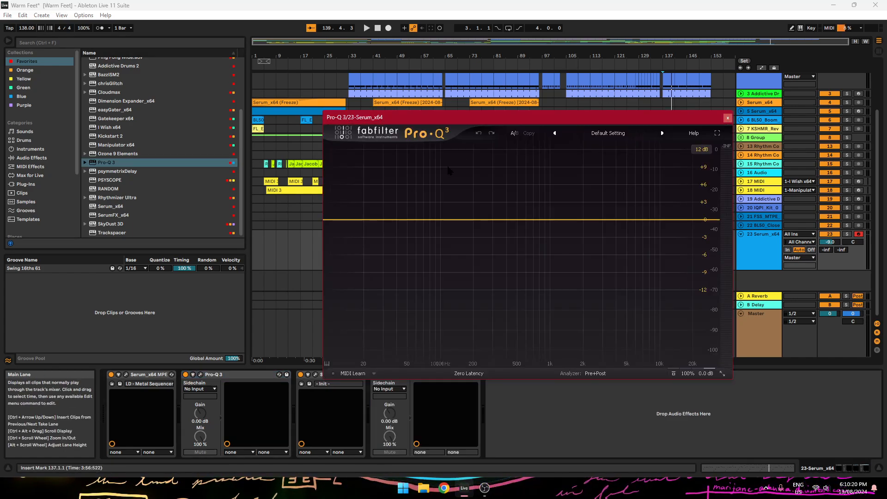
{"action": "left_click", "coordinate": [316, 375]}
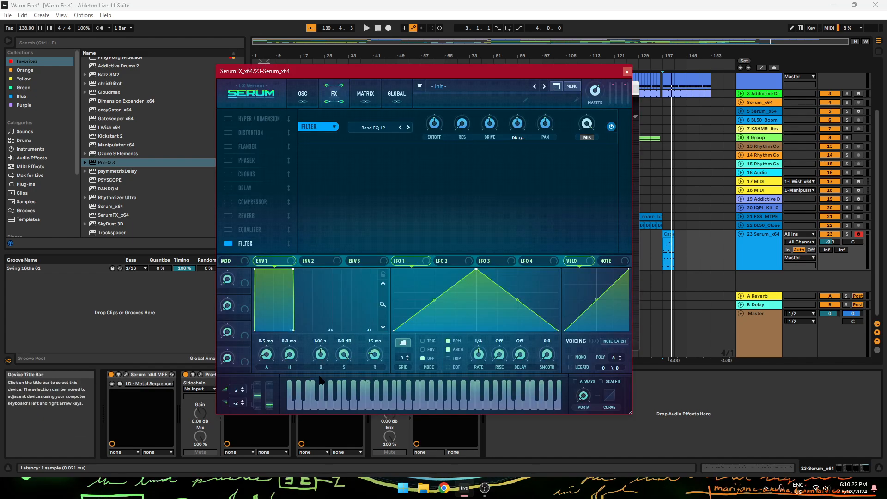
{"action": "left_click_drag", "start_coordinate": [462, 77], "coordinate": [502, 204]}
{"action": "left_click_drag", "start_coordinate": [502, 88], "coordinate": [495, 84]}
{"action": "key", "text": "space"}
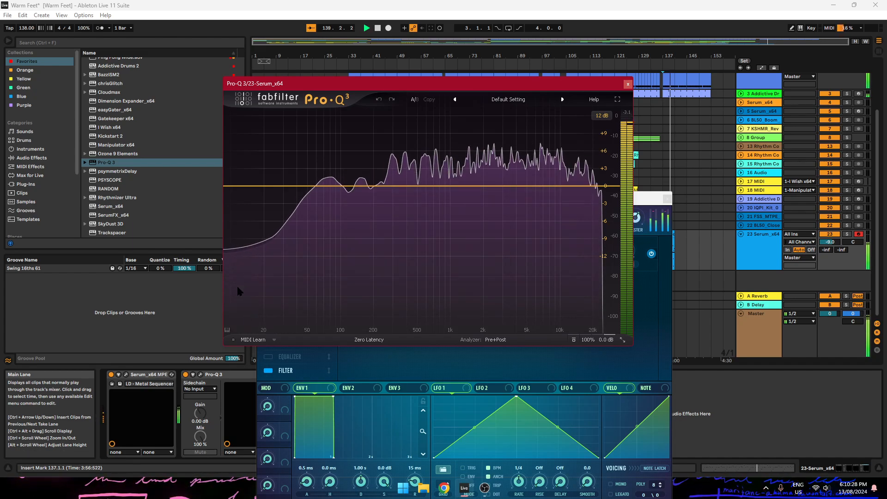
{"action": "left_click_drag", "start_coordinate": [640, 204], "coordinate": [723, 181]}
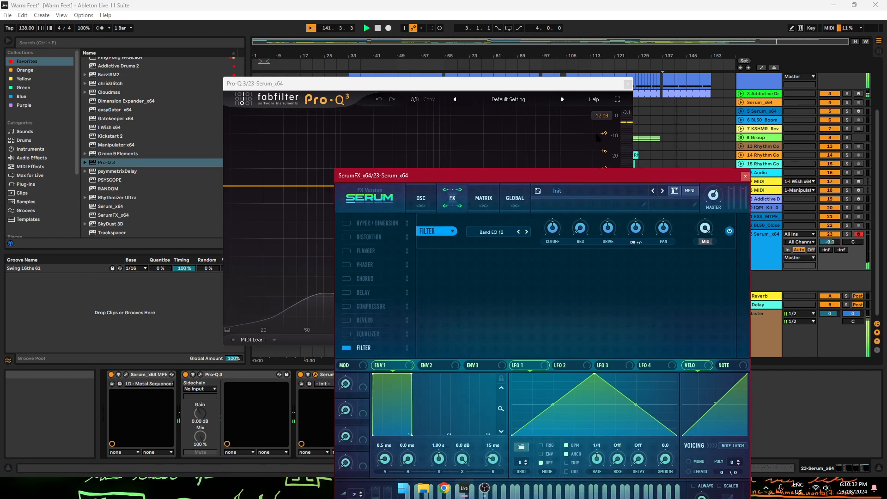
Step: Close the SerumFX window and reposition the second Pro-Q 3's window above the device chain
{"action": "left_click", "coordinate": [561, 85]}
{"action": "left_click", "coordinate": [745, 176]}
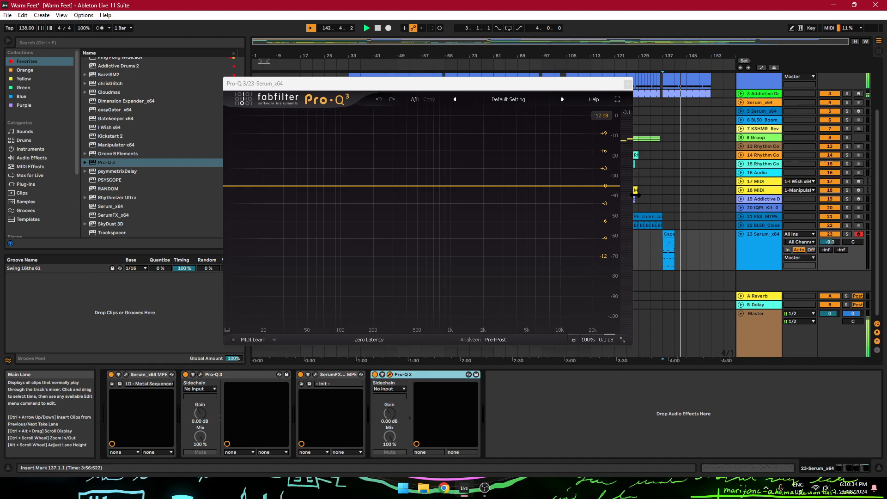
{"action": "mouse_move", "coordinate": [568, 84]}
{"action": "left_mouse_down"}
{"action": "mouse_move", "coordinate": [556, 91]}
{"action": "mouse_move", "coordinate": [565, 97]}
{"action": "left_mouse_up"}
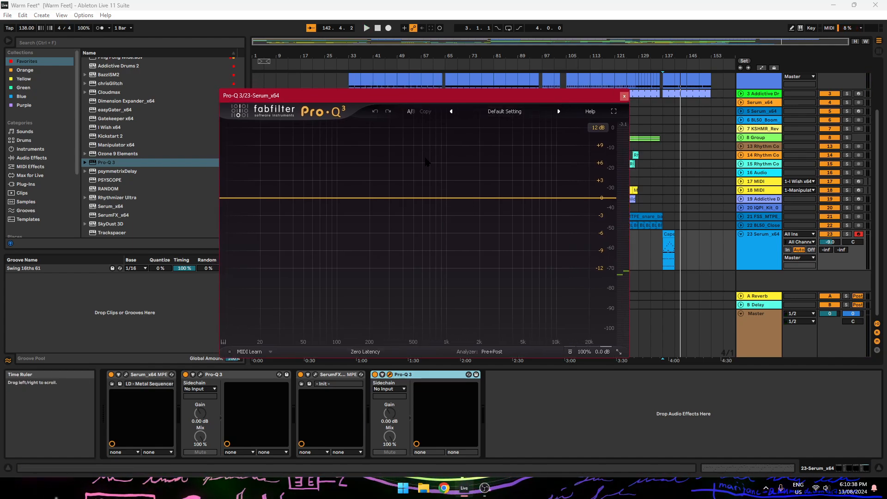
{"action": "left_click", "coordinate": [418, 378]}
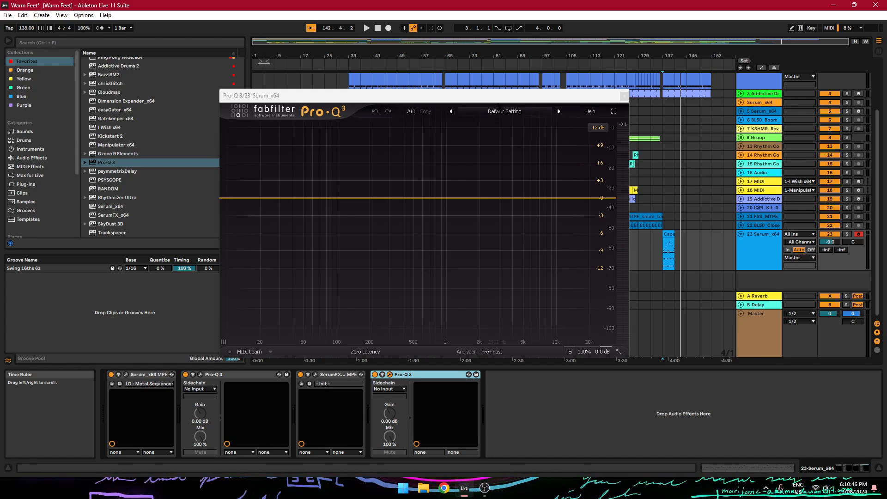
{"action": "mouse_move", "coordinate": [495, 99]}
{"action": "left_mouse_down"}
{"action": "mouse_move", "coordinate": [485, 96]}
{"action": "mouse_move", "coordinate": [497, 79]}
{"action": "mouse_move", "coordinate": [508, 98]}
{"action": "left_mouse_up"}
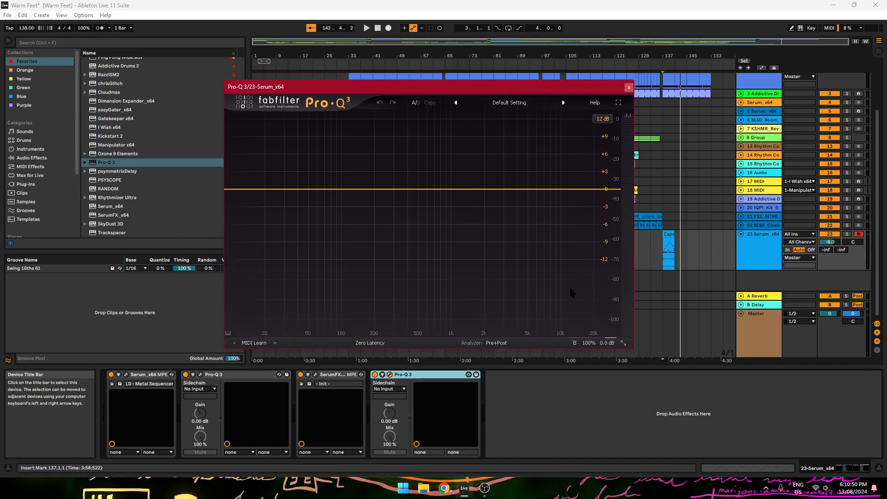
Step: Select track 23, reset the second Pro-Q 3's peak reading, reopen SerumFX, and play the lead from bar 137
{"action": "left_click", "coordinate": [750, 261]}
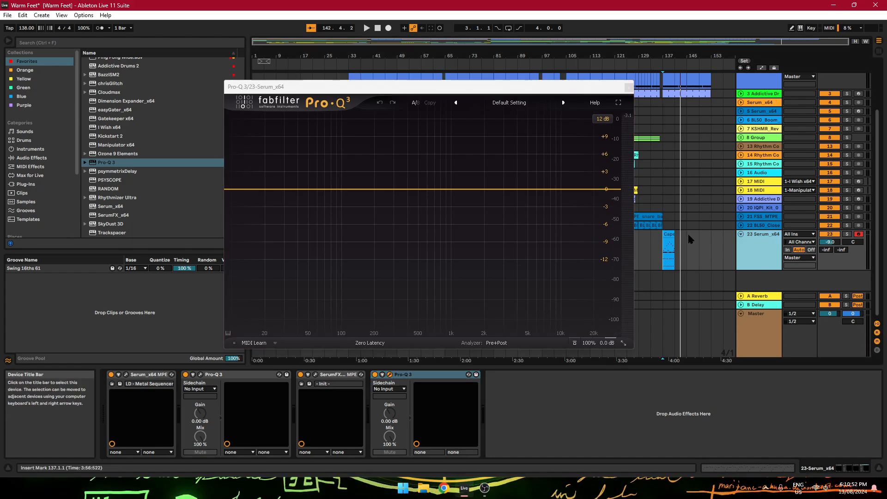
{"action": "left_click", "coordinate": [631, 121]}
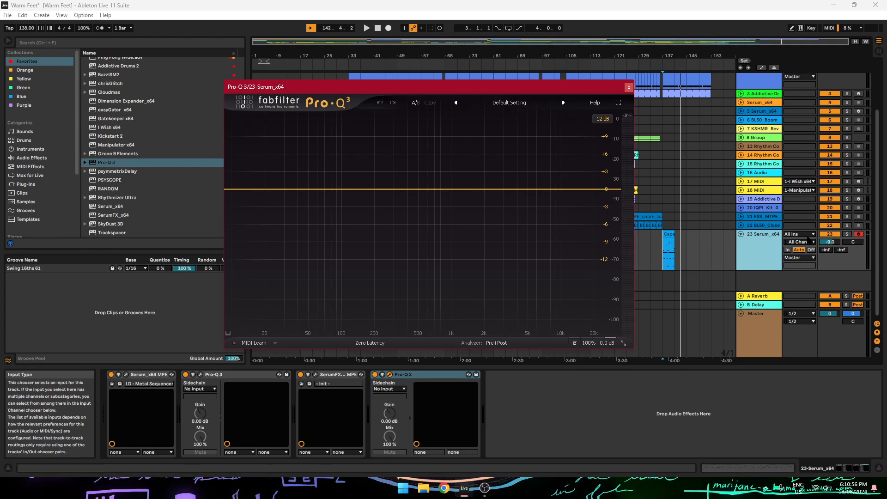
{"action": "left_click", "coordinate": [316, 375]}
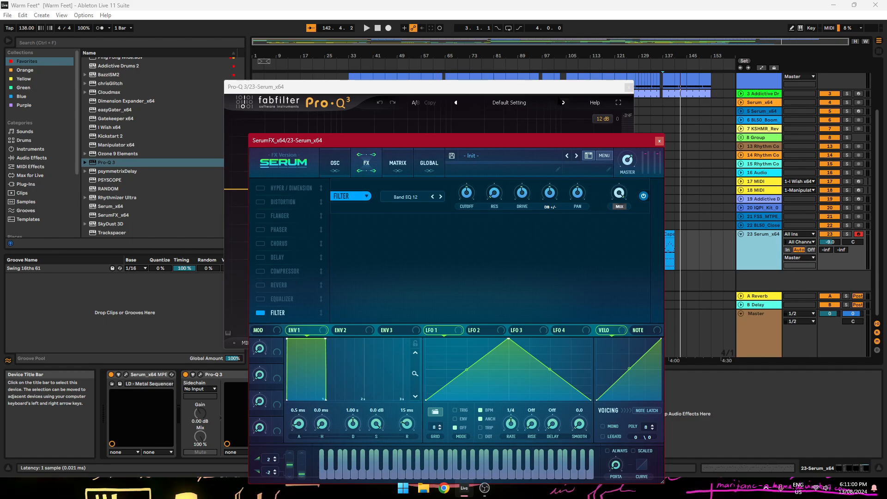
{"action": "left_click_drag", "start_coordinate": [559, 87], "coordinate": [552, 84]}
{"action": "key", "text": "space"}
Step: Compare the SerumFX output level with the second Pro-Q 3's spectrum and meter during playback, stop, and close SerumFX
{"action": "left_click", "coordinate": [645, 160]}
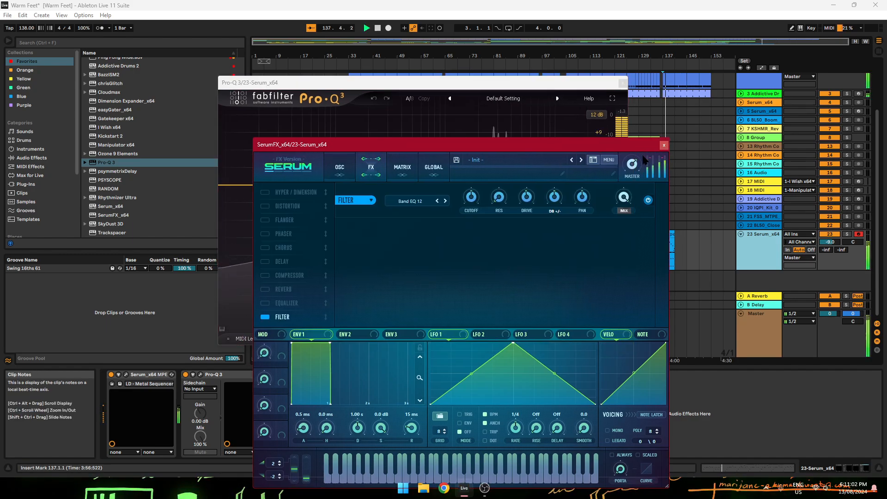
{"action": "mouse_move", "coordinate": [635, 171]}
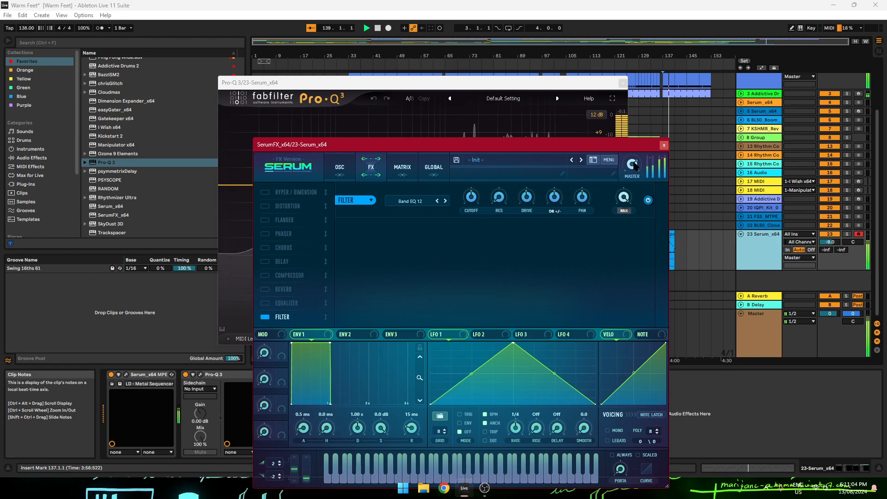
{"action": "left_click", "coordinate": [591, 99]}
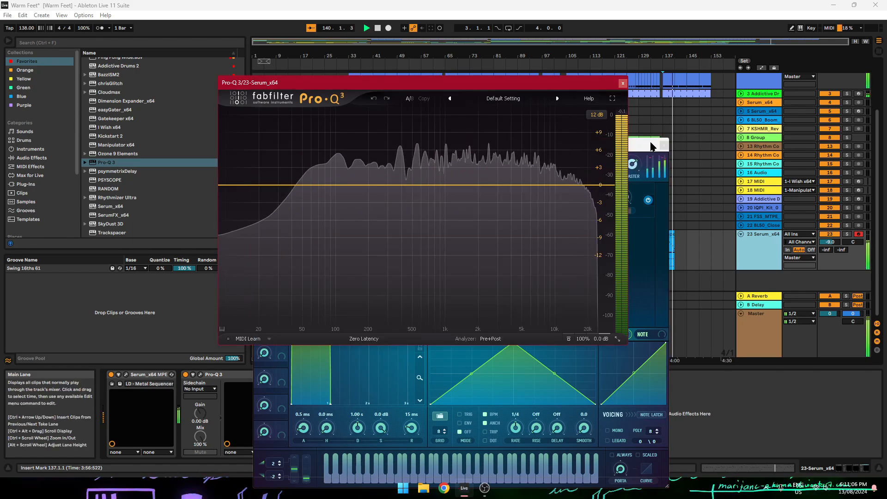
{"action": "left_click", "coordinate": [651, 153]}
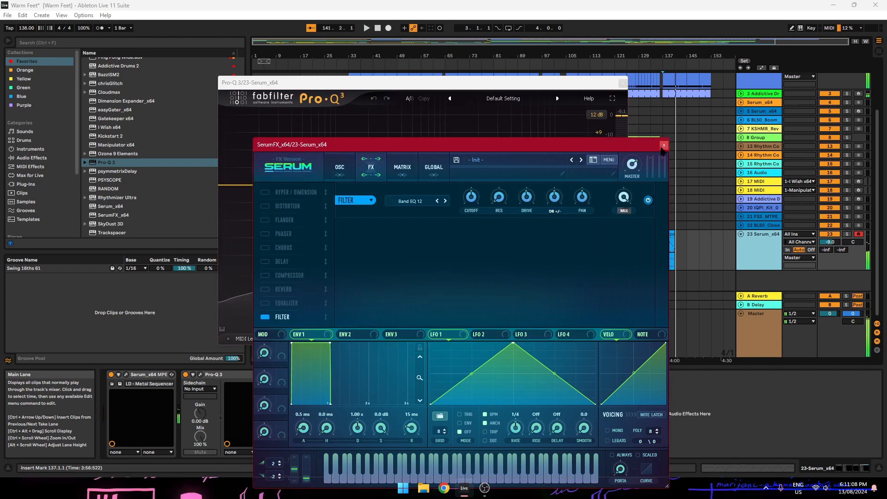
{"action": "left_click", "coordinate": [664, 145]}
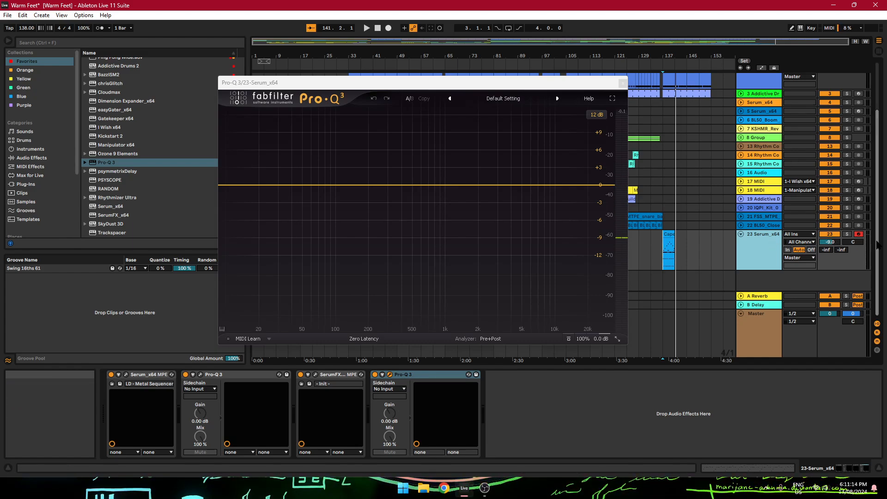
Step: Check track 2's device chain, place the insert marker at bar 137 on track 4, and return to track 23's Pro-Q 3
{"action": "scroll", "coordinate": [757, 162], "scroll_direction": "up", "scroll_amount": 4}
{"action": "left_click", "coordinate": [762, 100]}
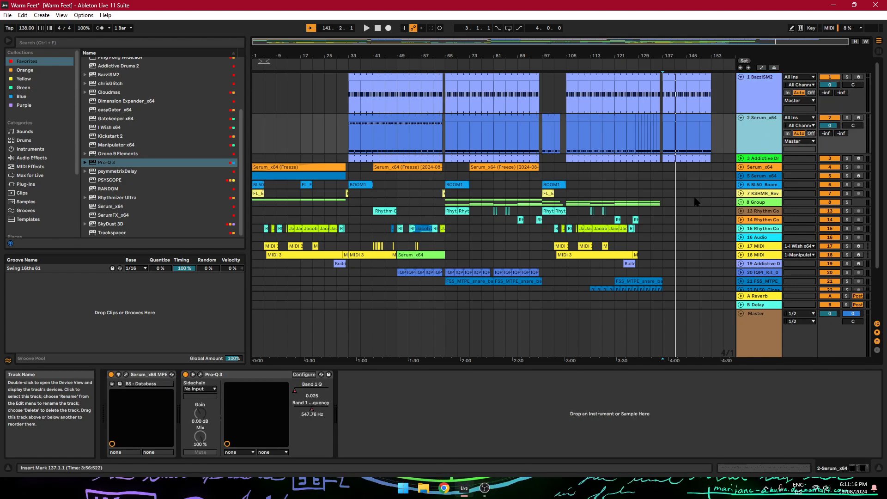
{"action": "left_click", "coordinate": [667, 172]}
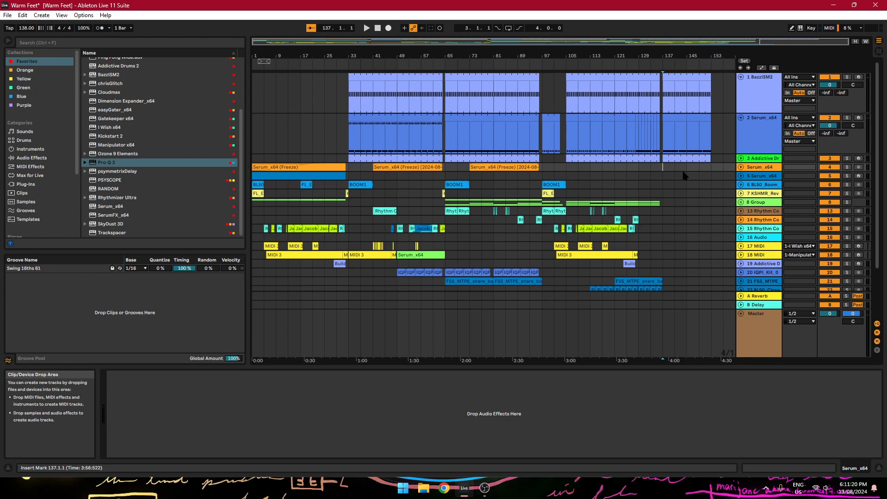
{"action": "scroll", "coordinate": [758, 208], "scroll_direction": "down", "scroll_amount": 3}
{"action": "left_click", "coordinate": [753, 240]}
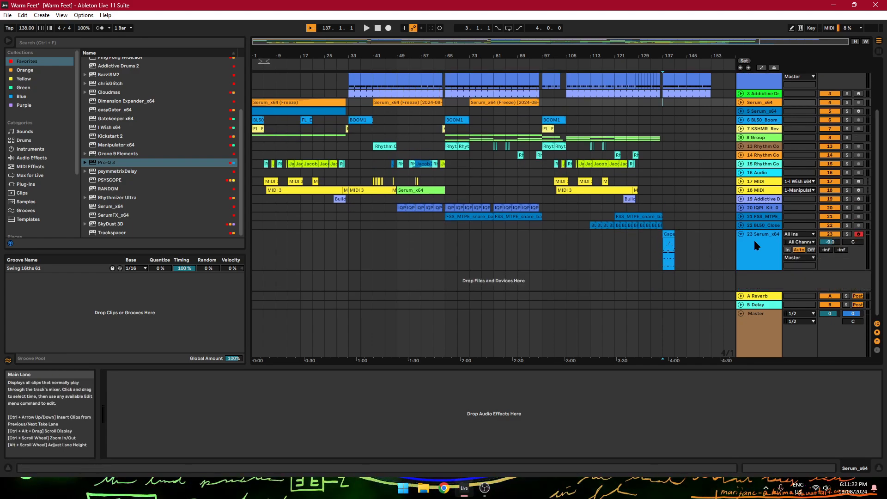
{"action": "left_click_drag", "start_coordinate": [492, 87], "coordinate": [469, 96]}
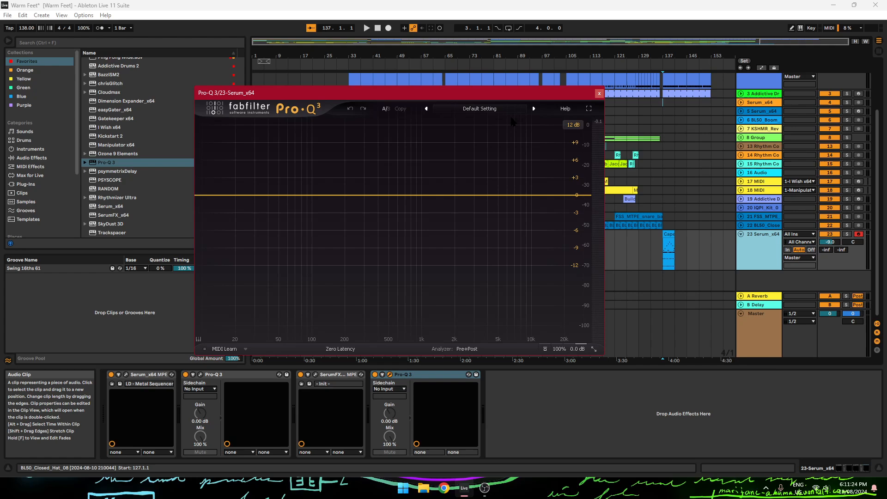